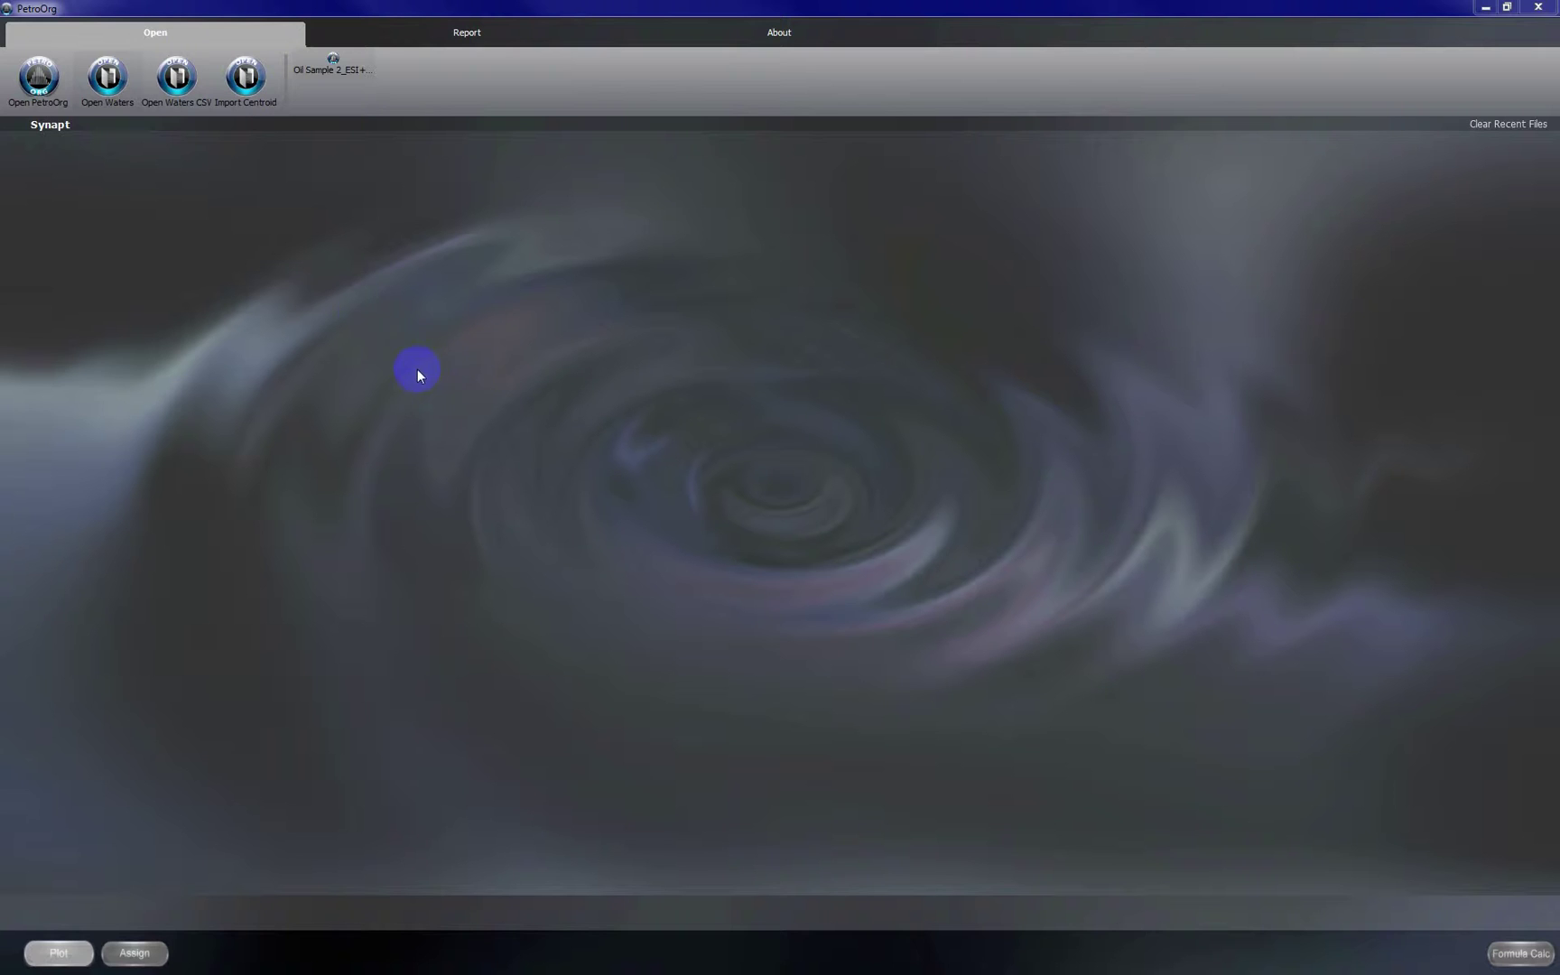
Step: Load the Synapt raw folder Oil Sample 2_ESI+_20130326_041.raw to show its TIC, drift-time and spectrum plots
click(112, 74)
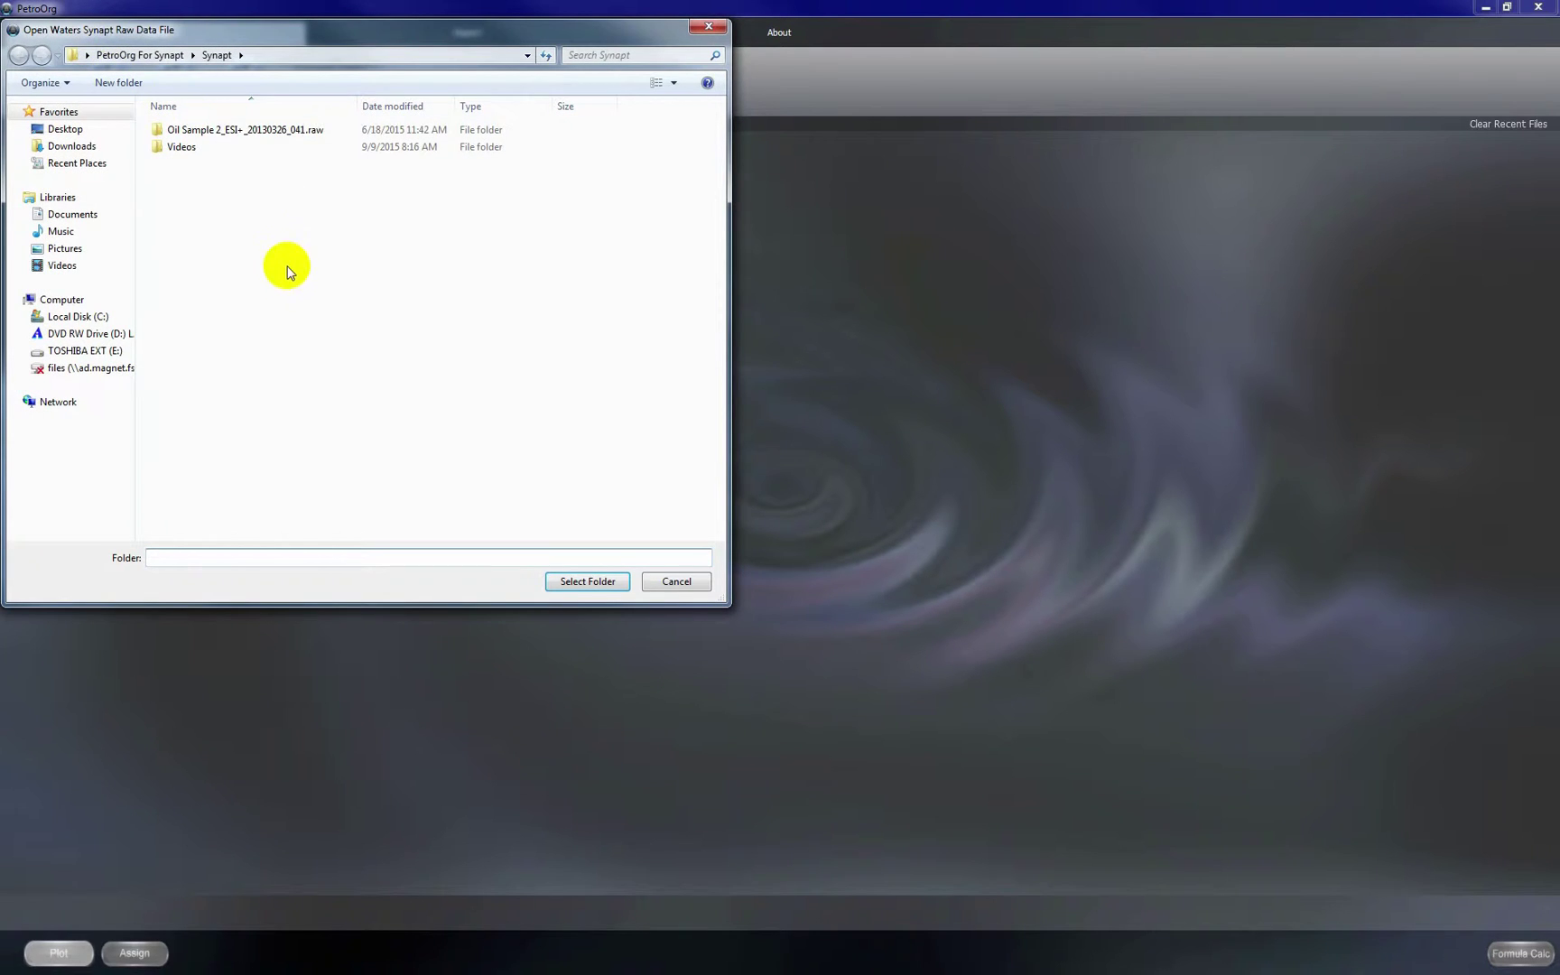
click(271, 131)
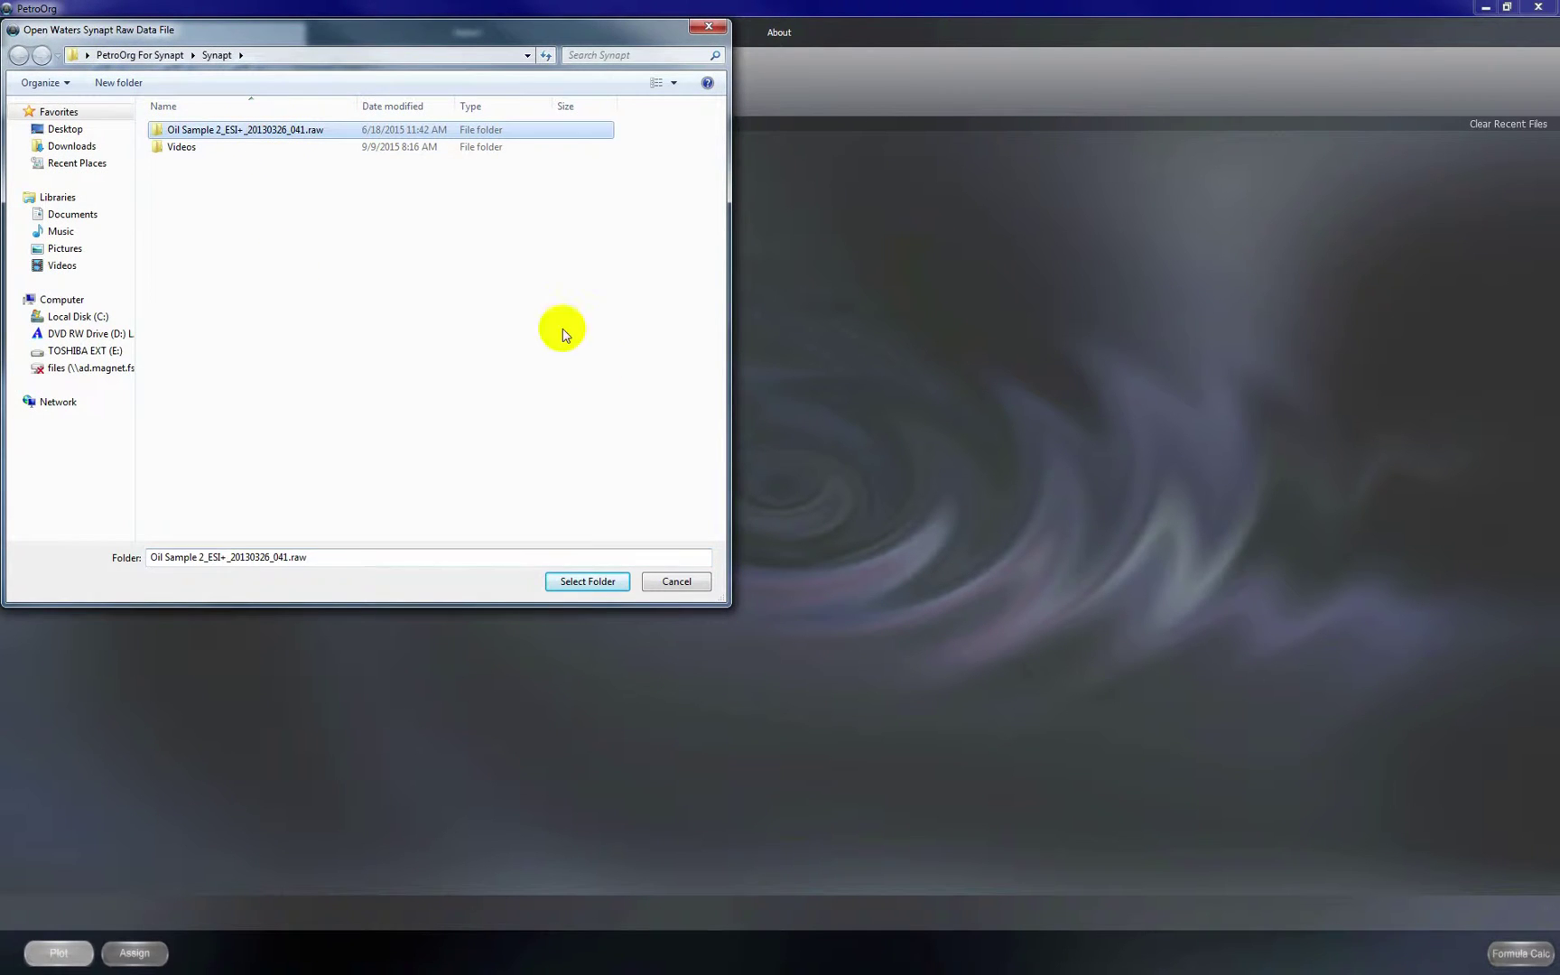
click(588, 581)
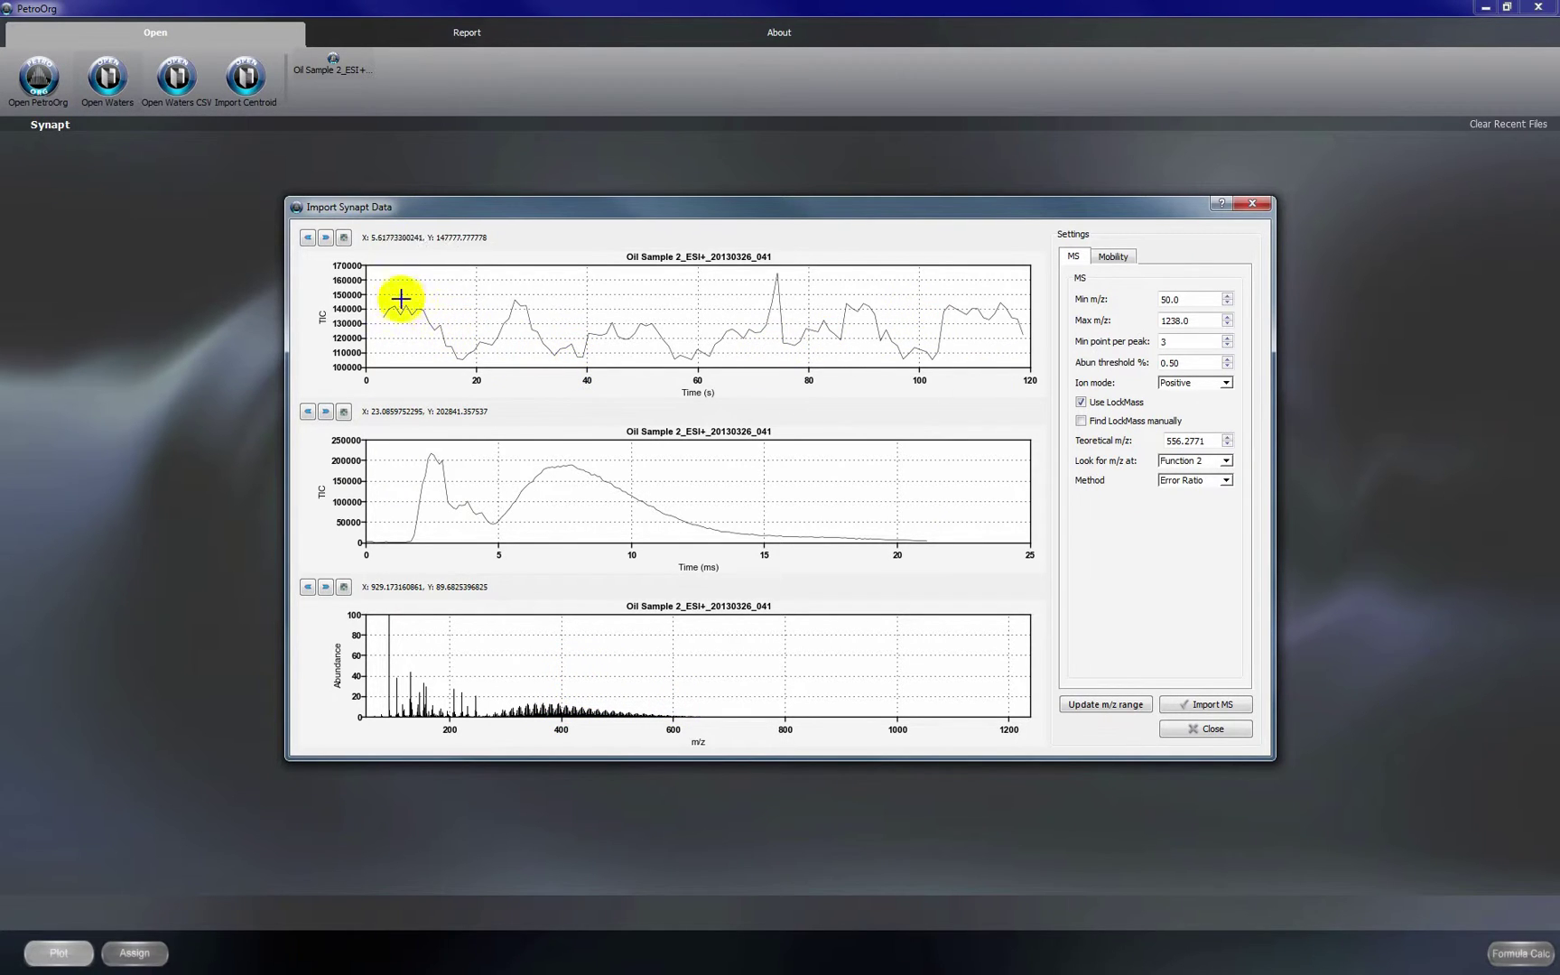
Step: Zoom the TIC chromatogram into the 20–35 s region, then restore its full time range
drag(393, 298, 659, 334)
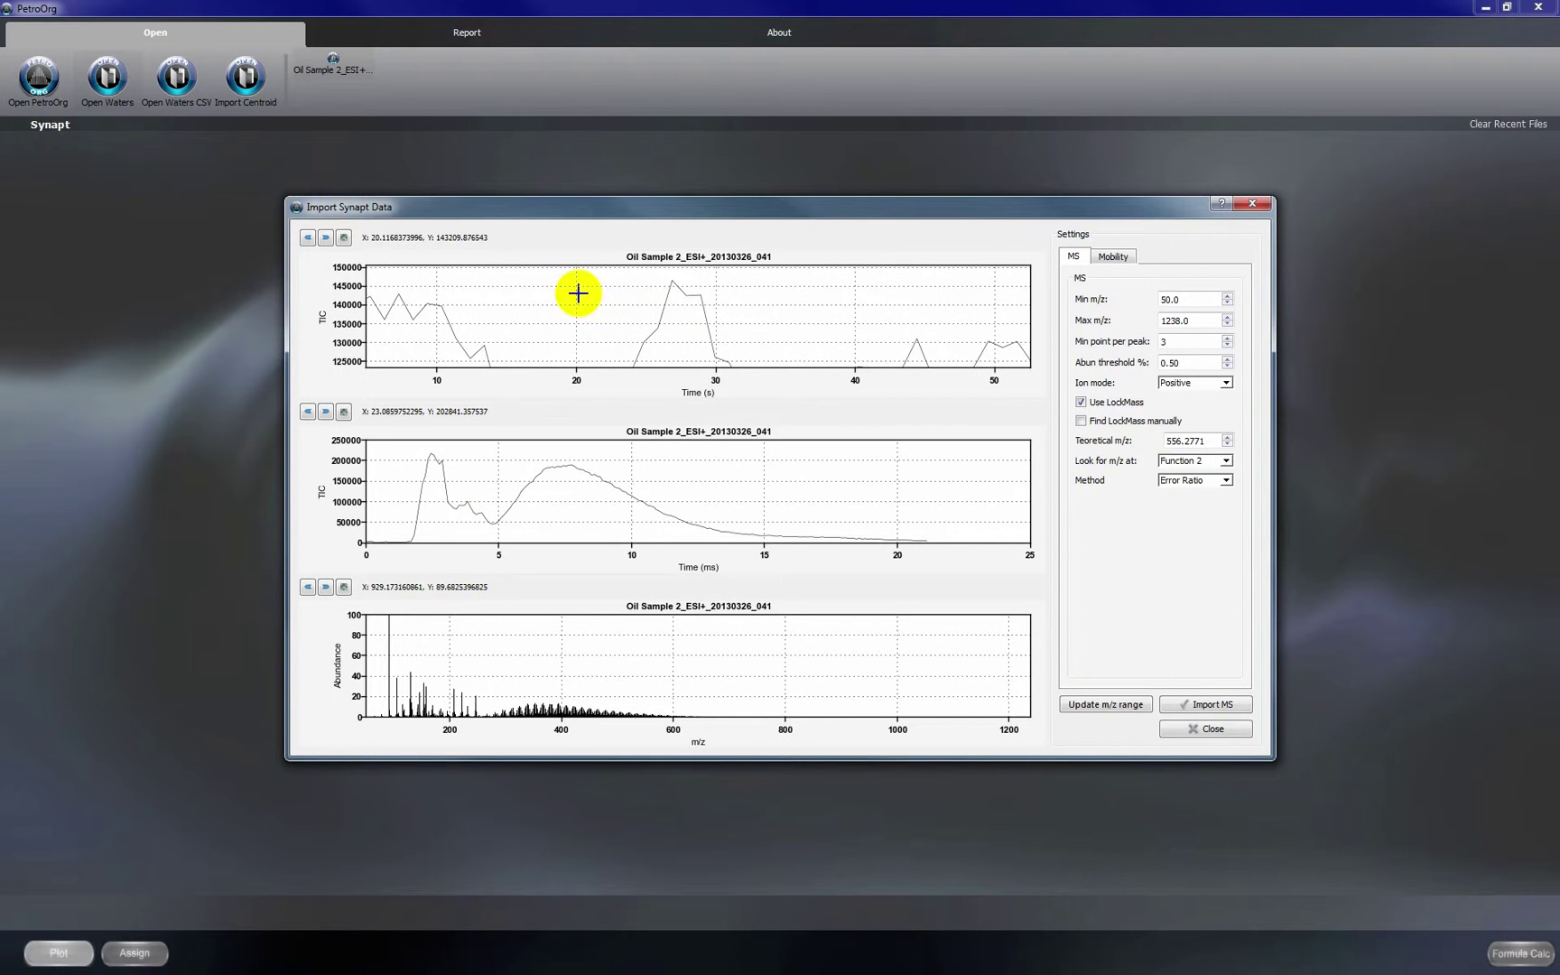
drag(578, 293, 799, 326)
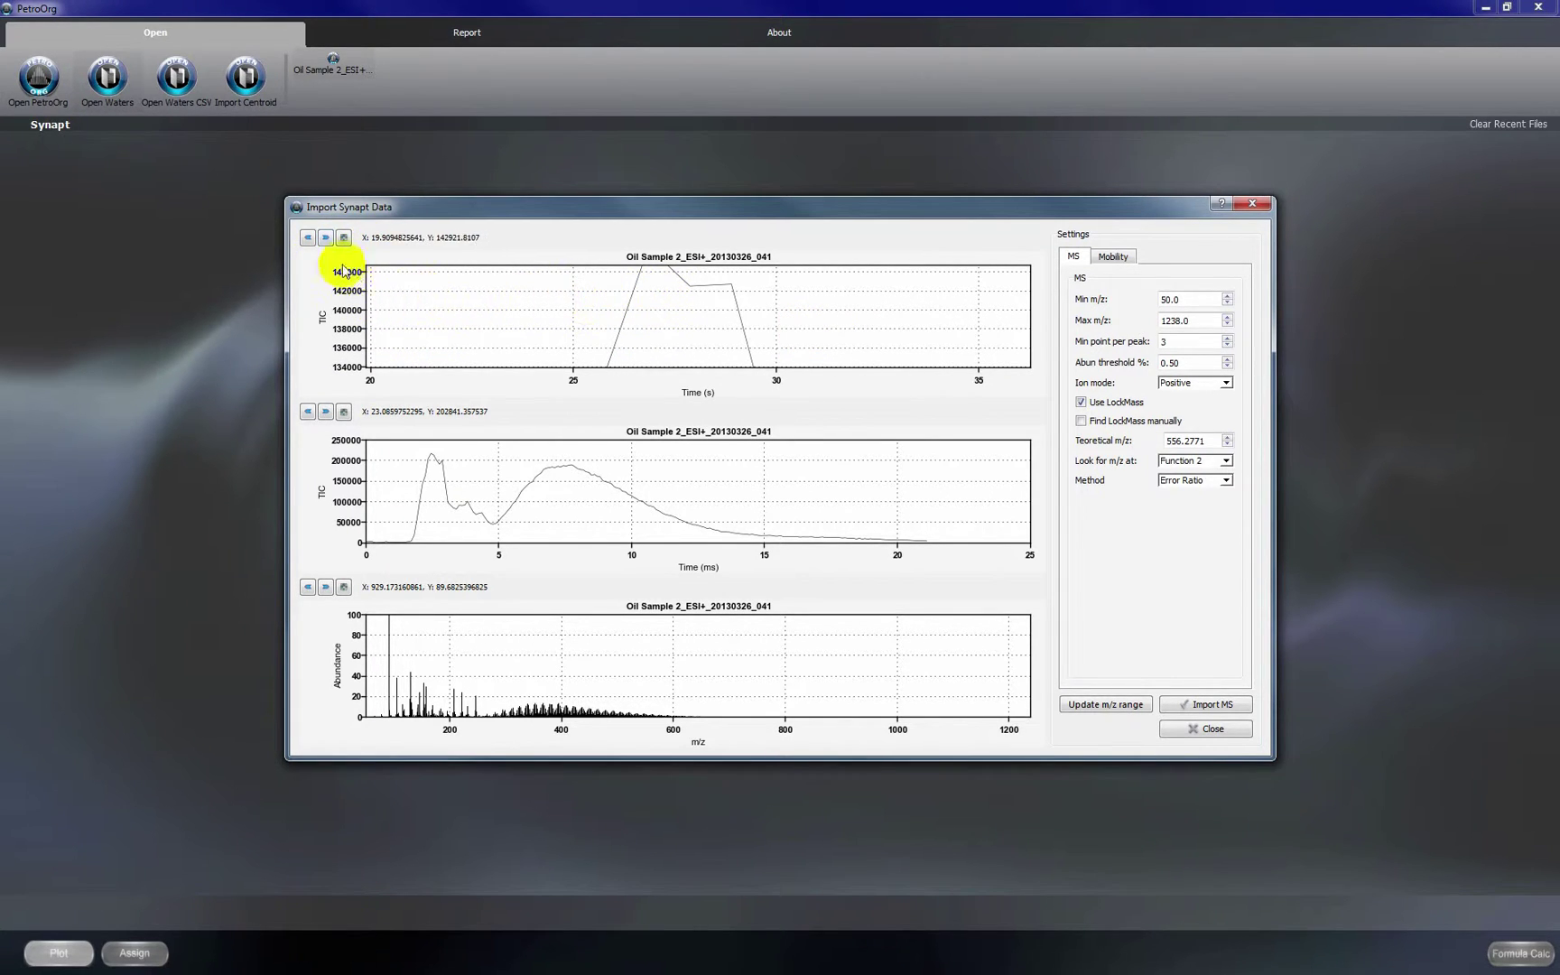
click(308, 240)
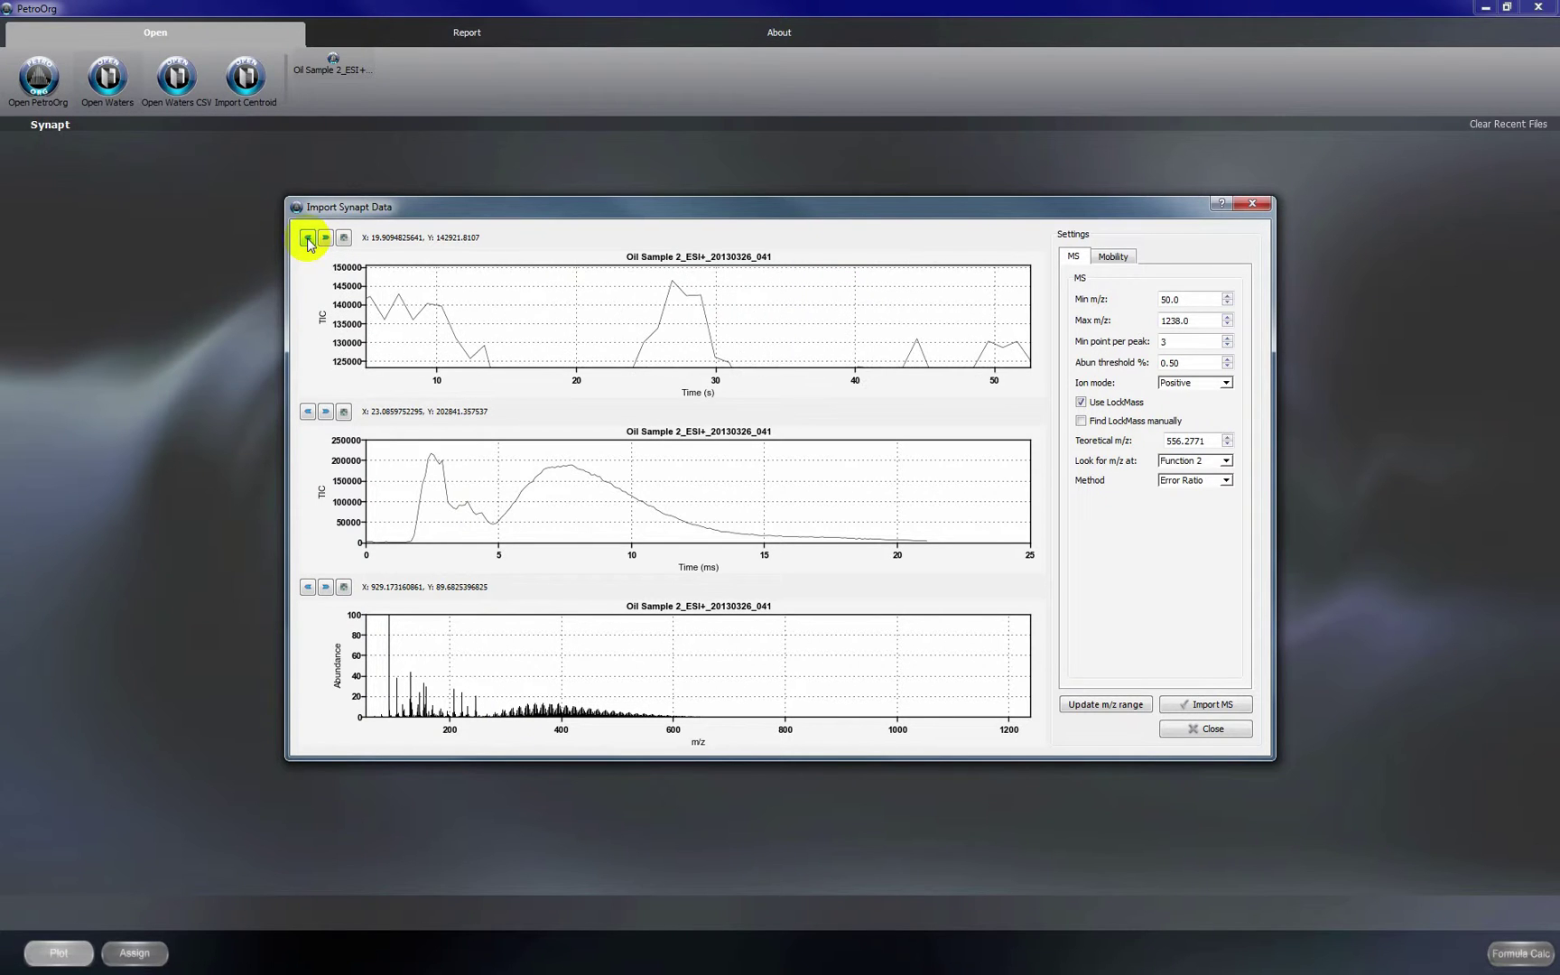
click(308, 239)
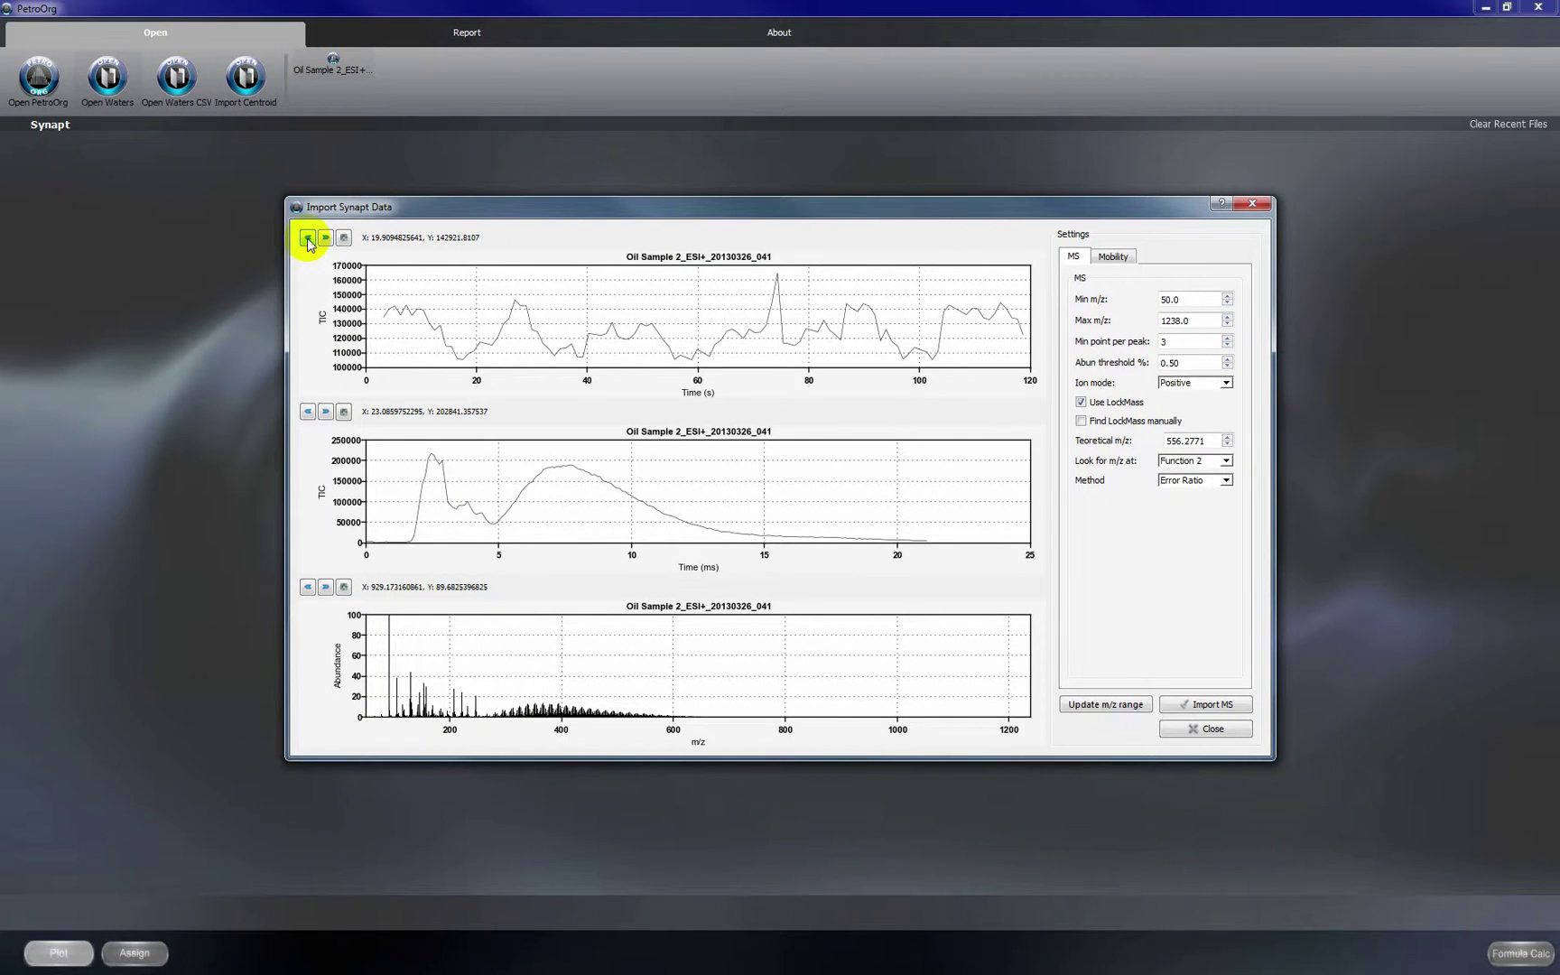
Step: Inspect the drift-time trace for the 9.43 s scan, then select the 2.54–64.74 s retention window
click(418, 311)
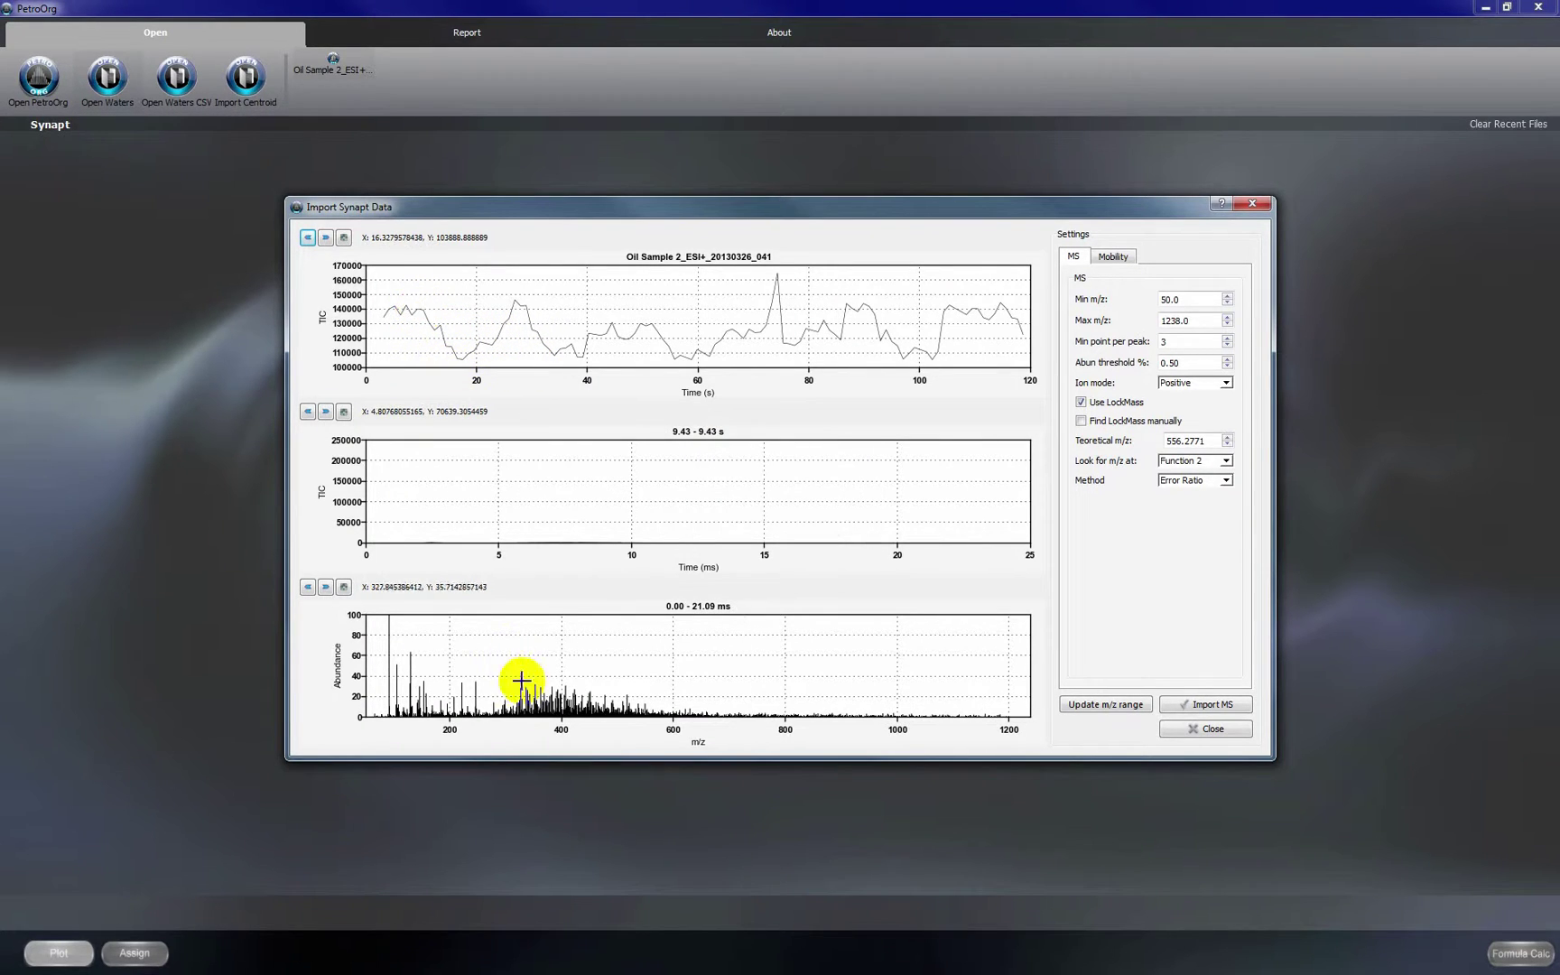
drag(556, 686, 545, 704)
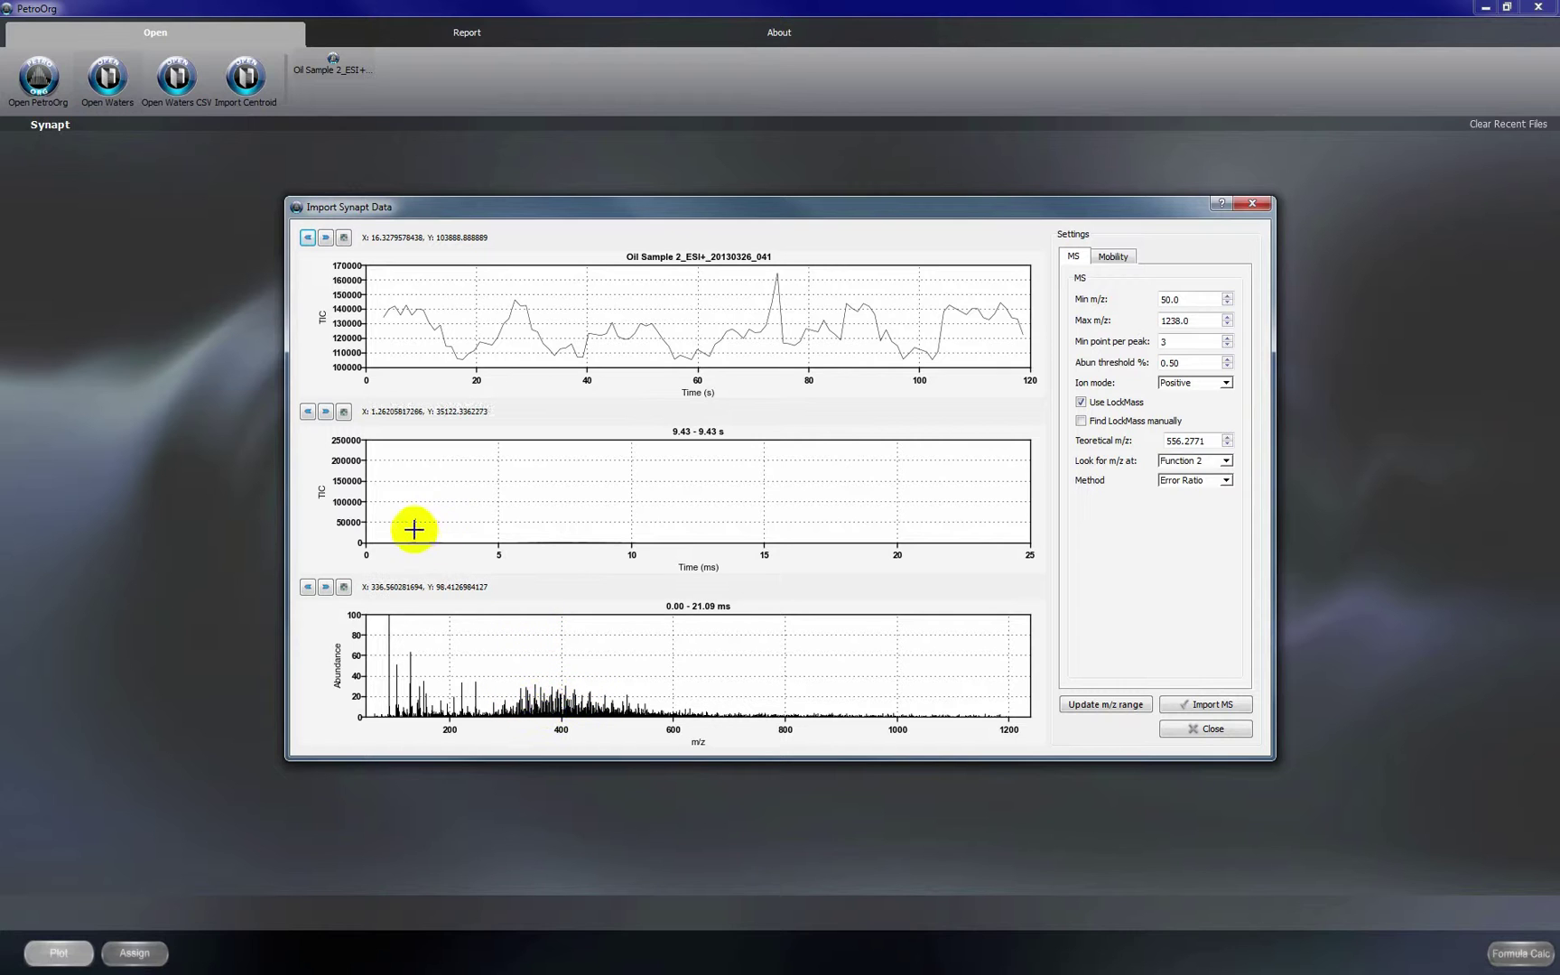
drag(390, 528, 786, 742)
drag(470, 516, 958, 694)
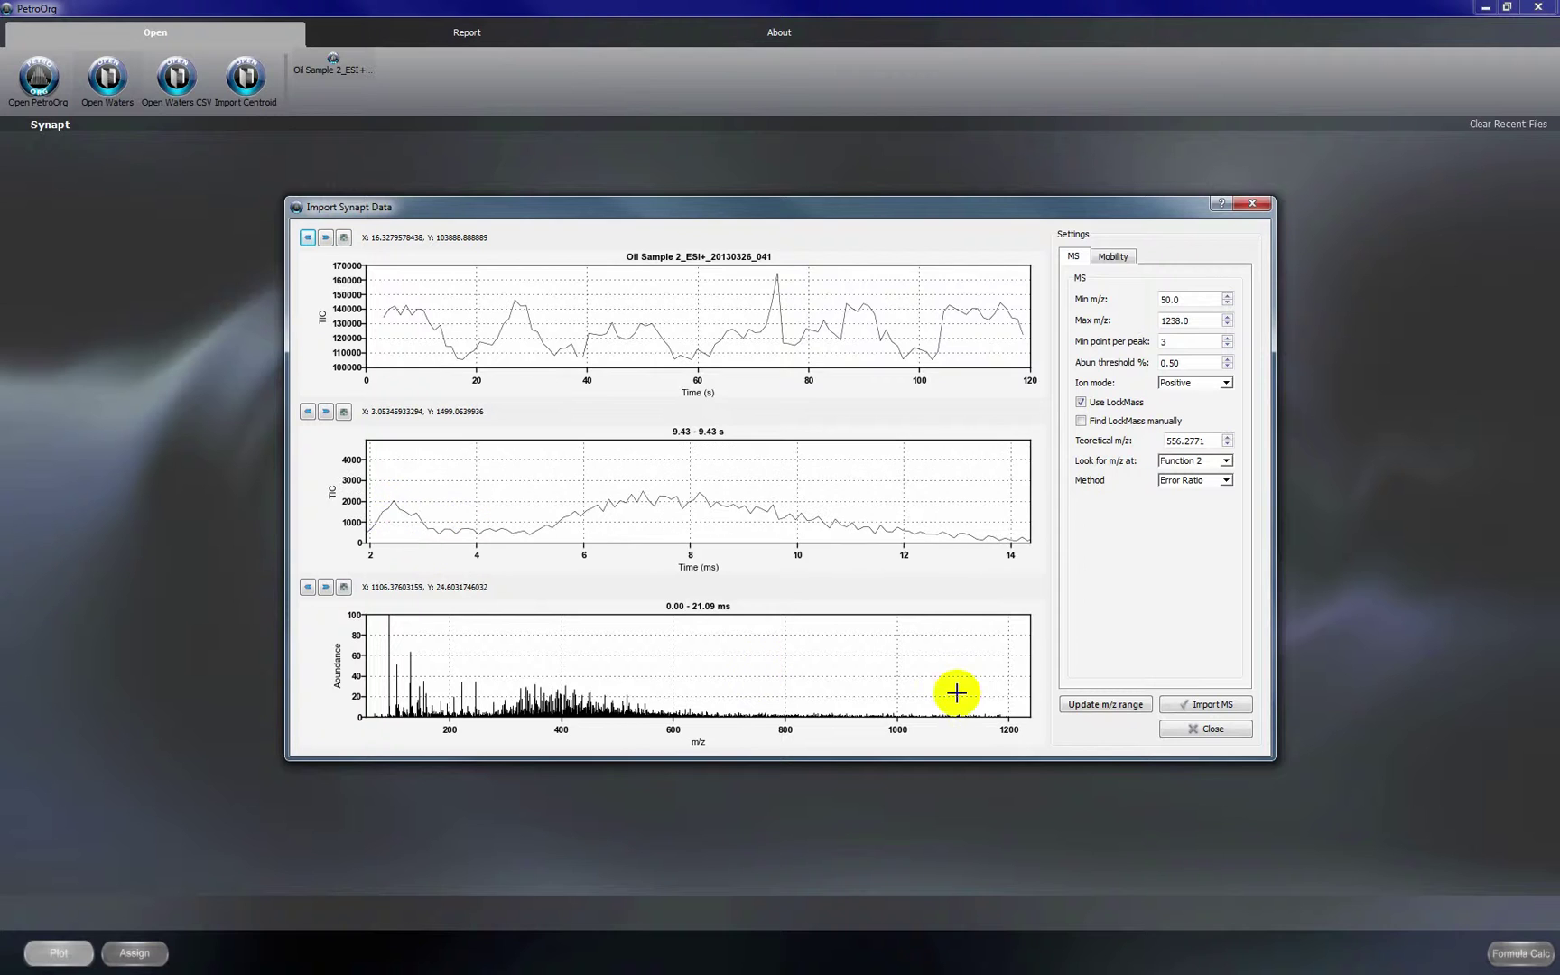
click(307, 412)
click(307, 413)
click(307, 412)
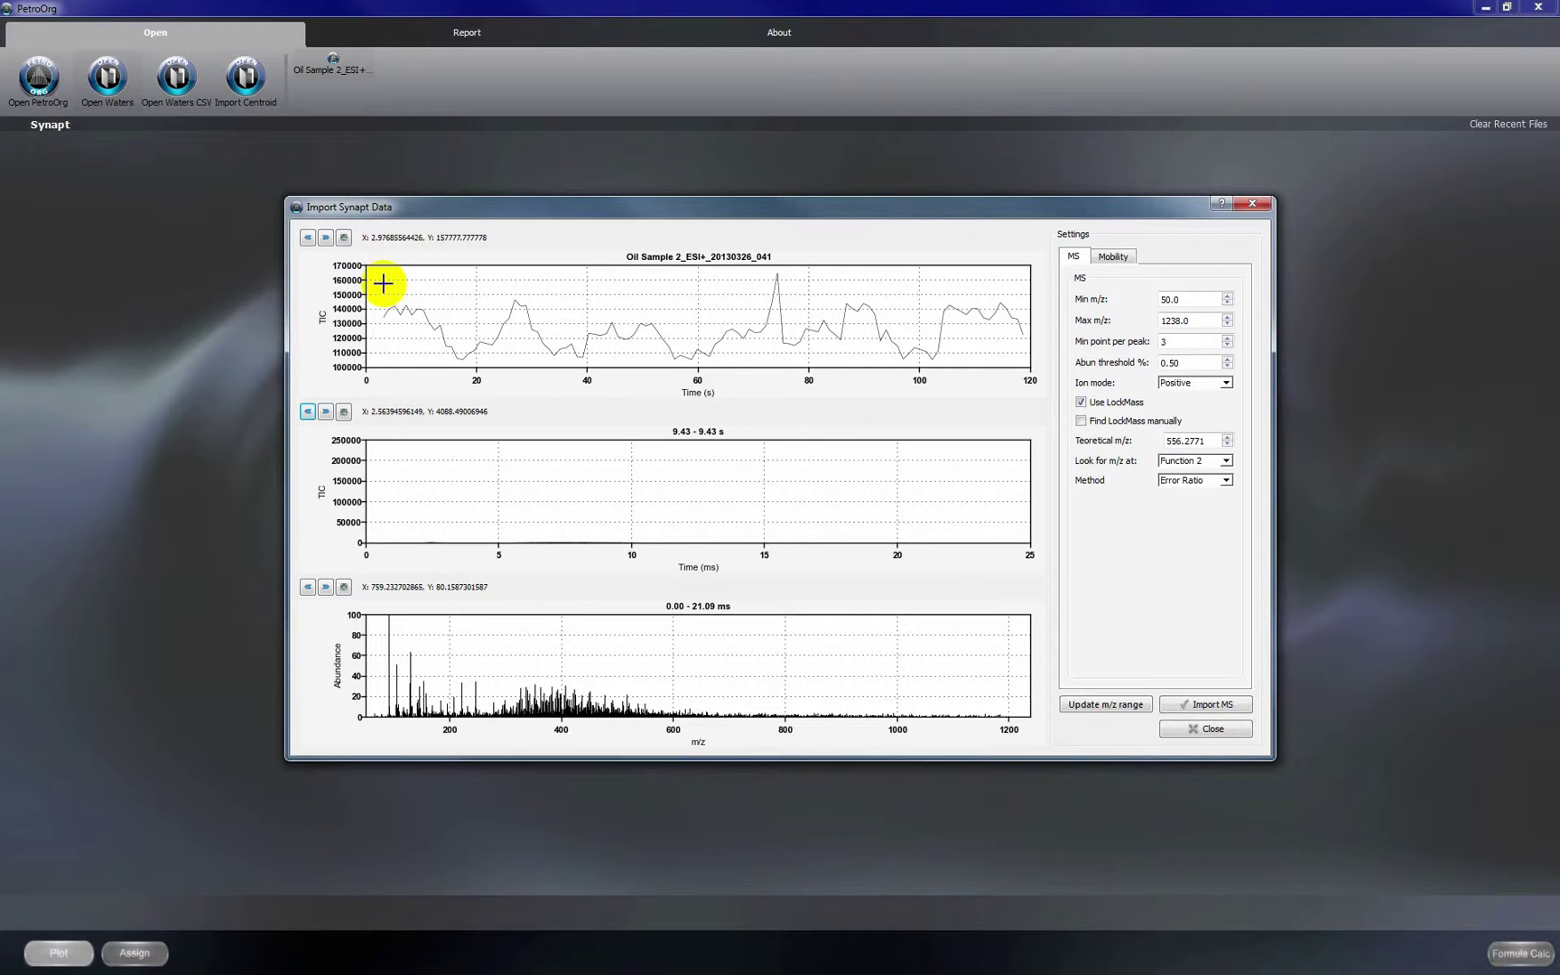
drag(380, 283, 725, 359)
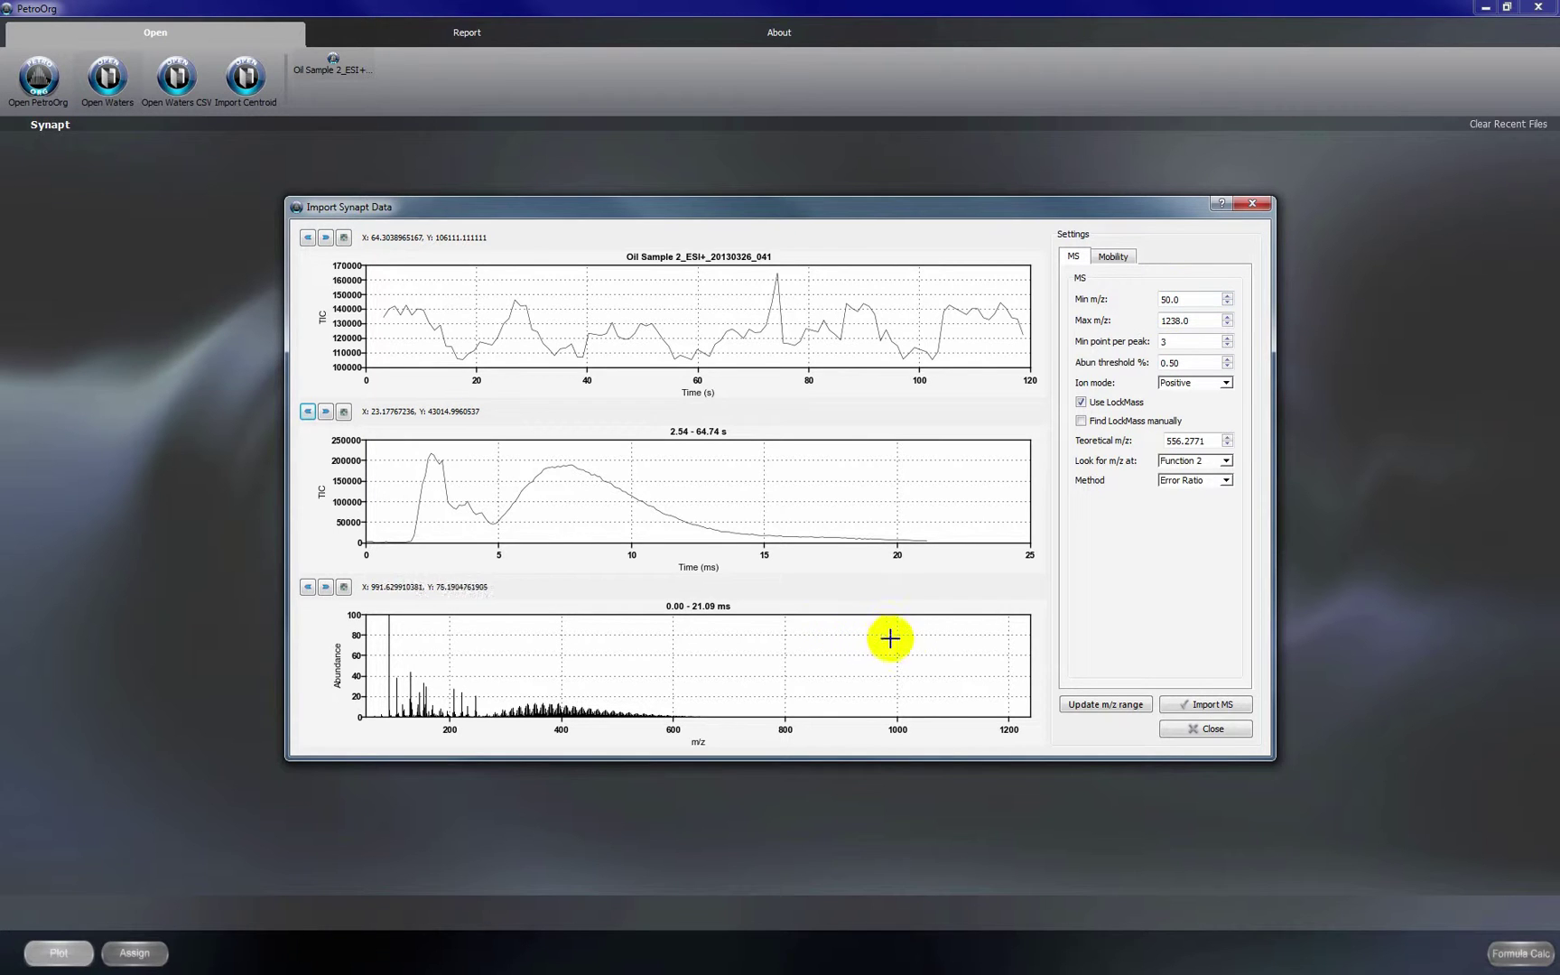
Step: Zoom the spectrum to its populated range and update the m/z limits to 50.0–997.8
drag(902, 637, 237, 889)
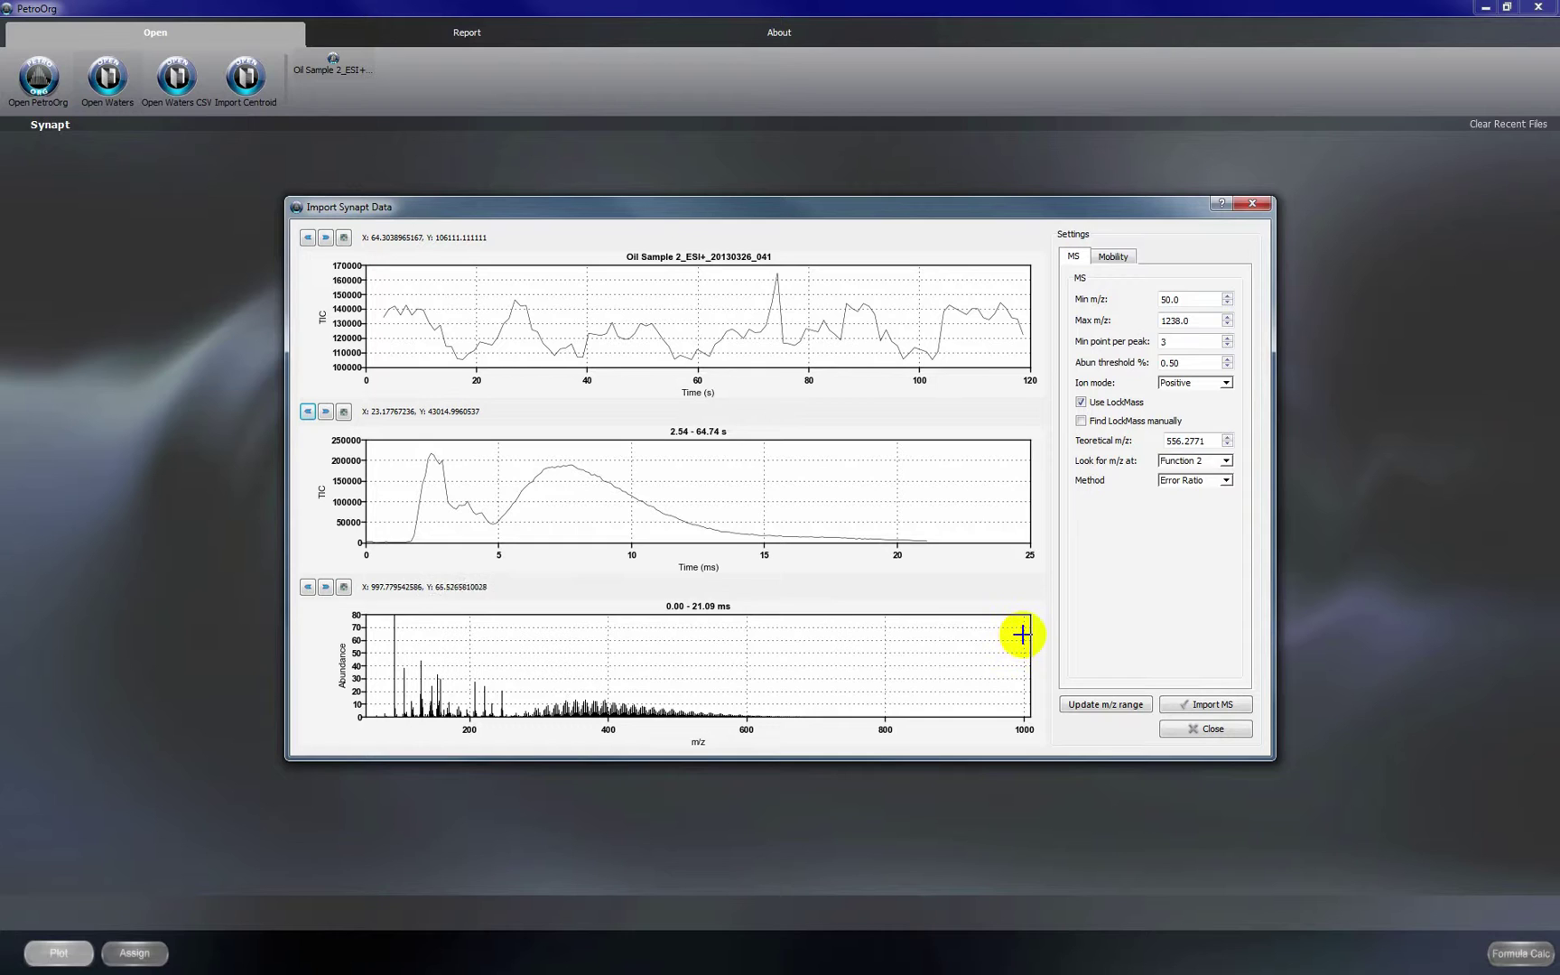
drag(1020, 634, 139, 934)
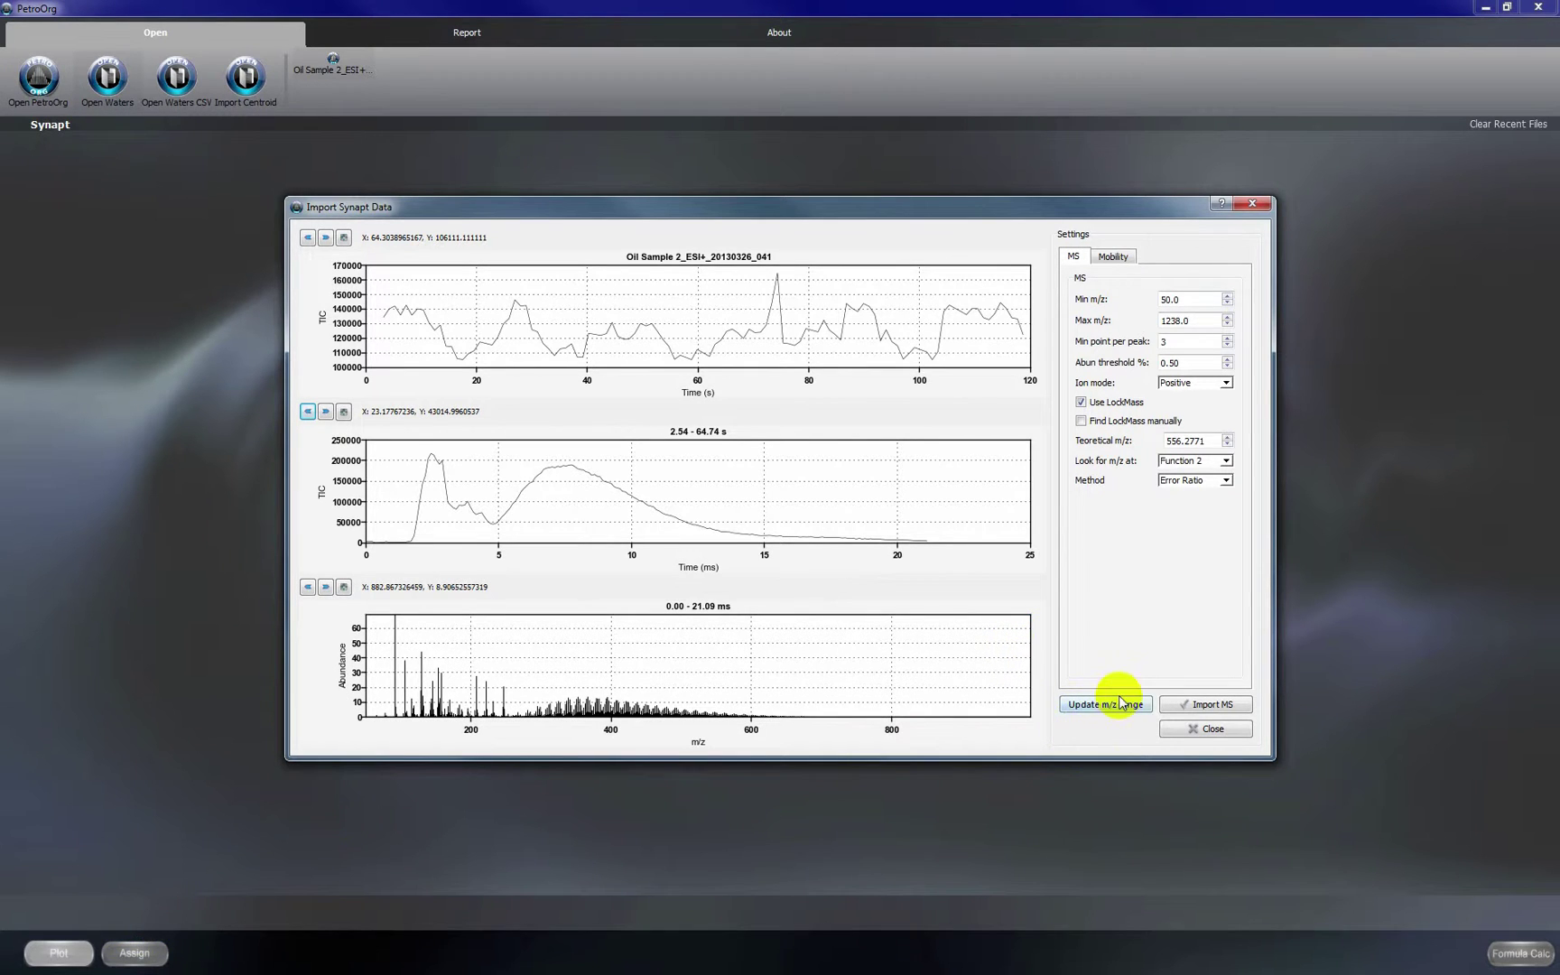
click(1089, 709)
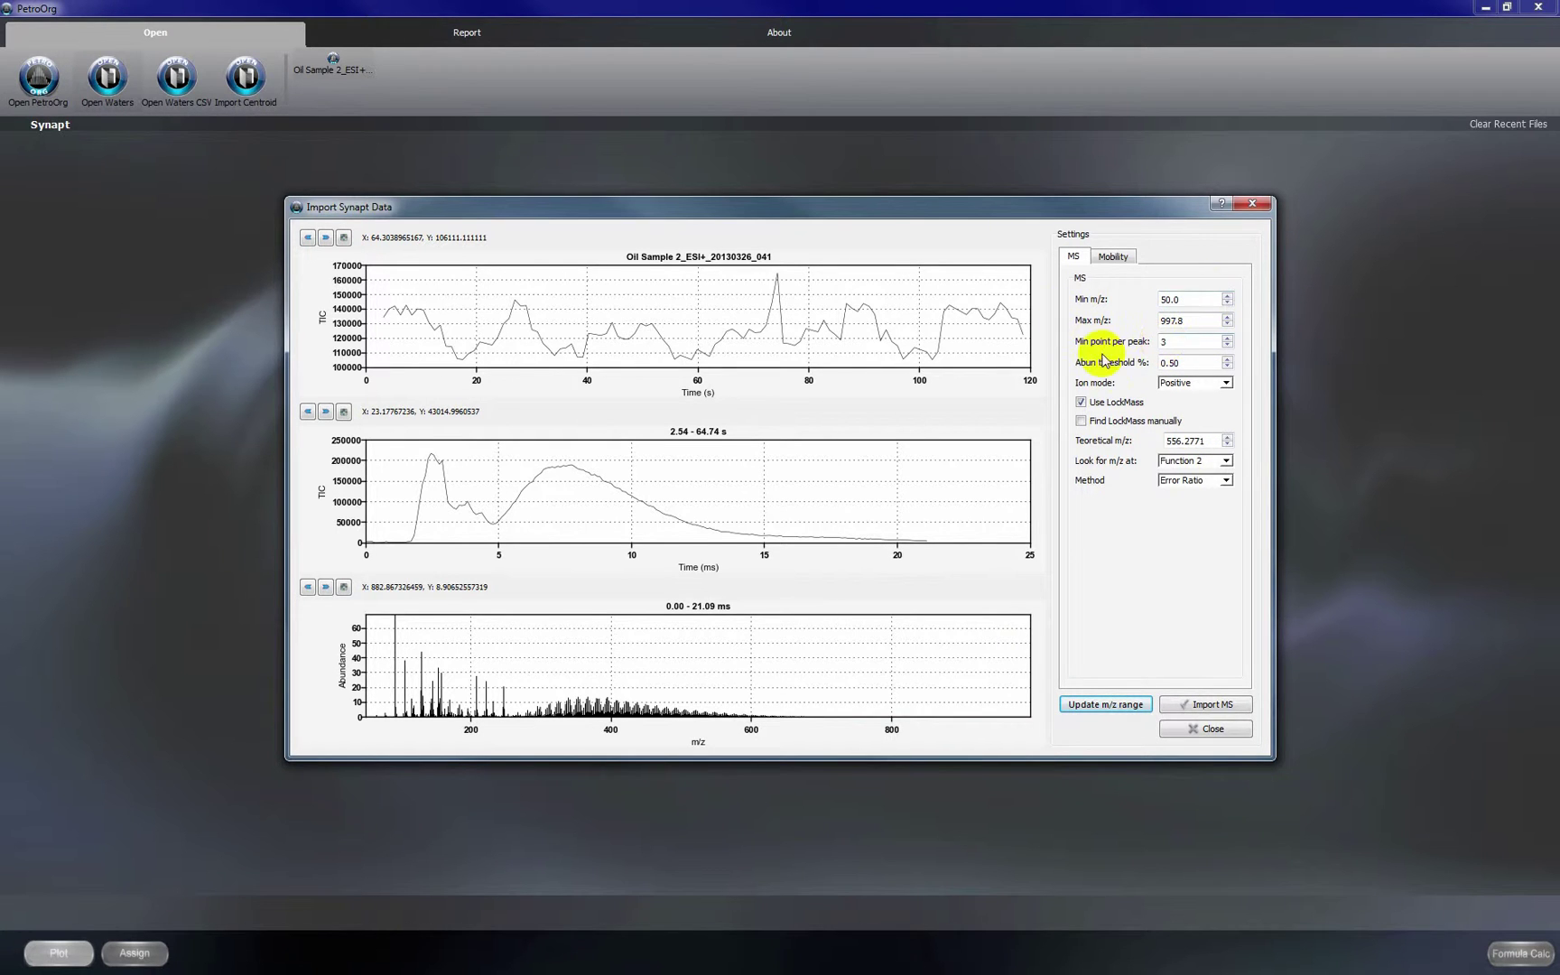
double_click(1170, 344)
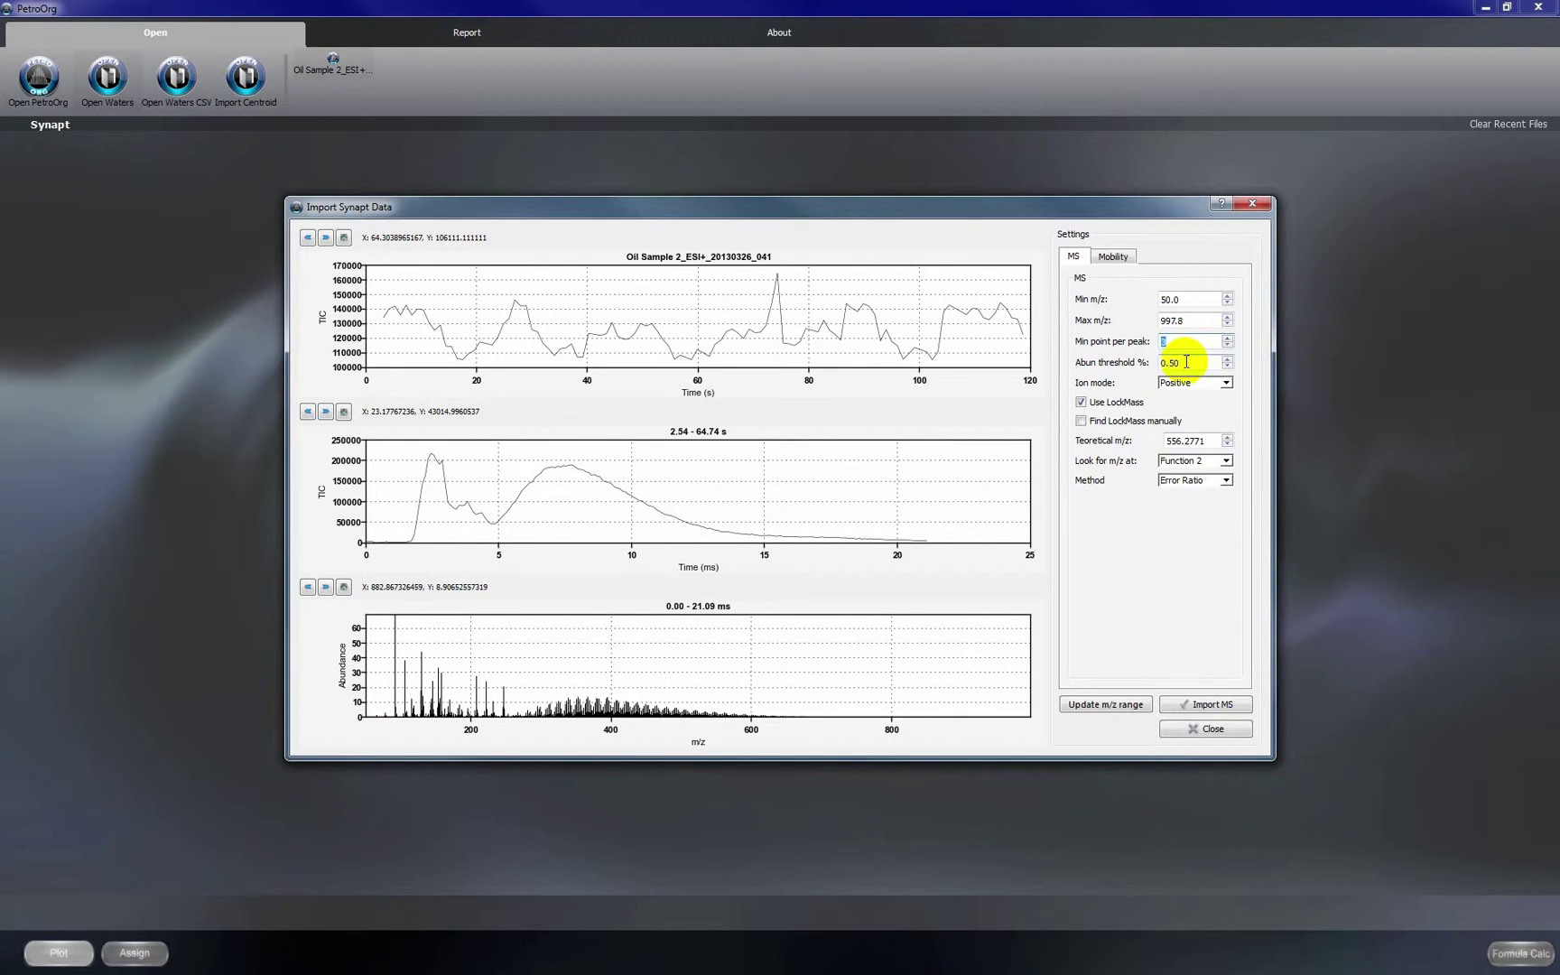
Step: Zoom the spectrum in on the peaks near m/z 428 to inspect them
drag(586, 693, 675, 774)
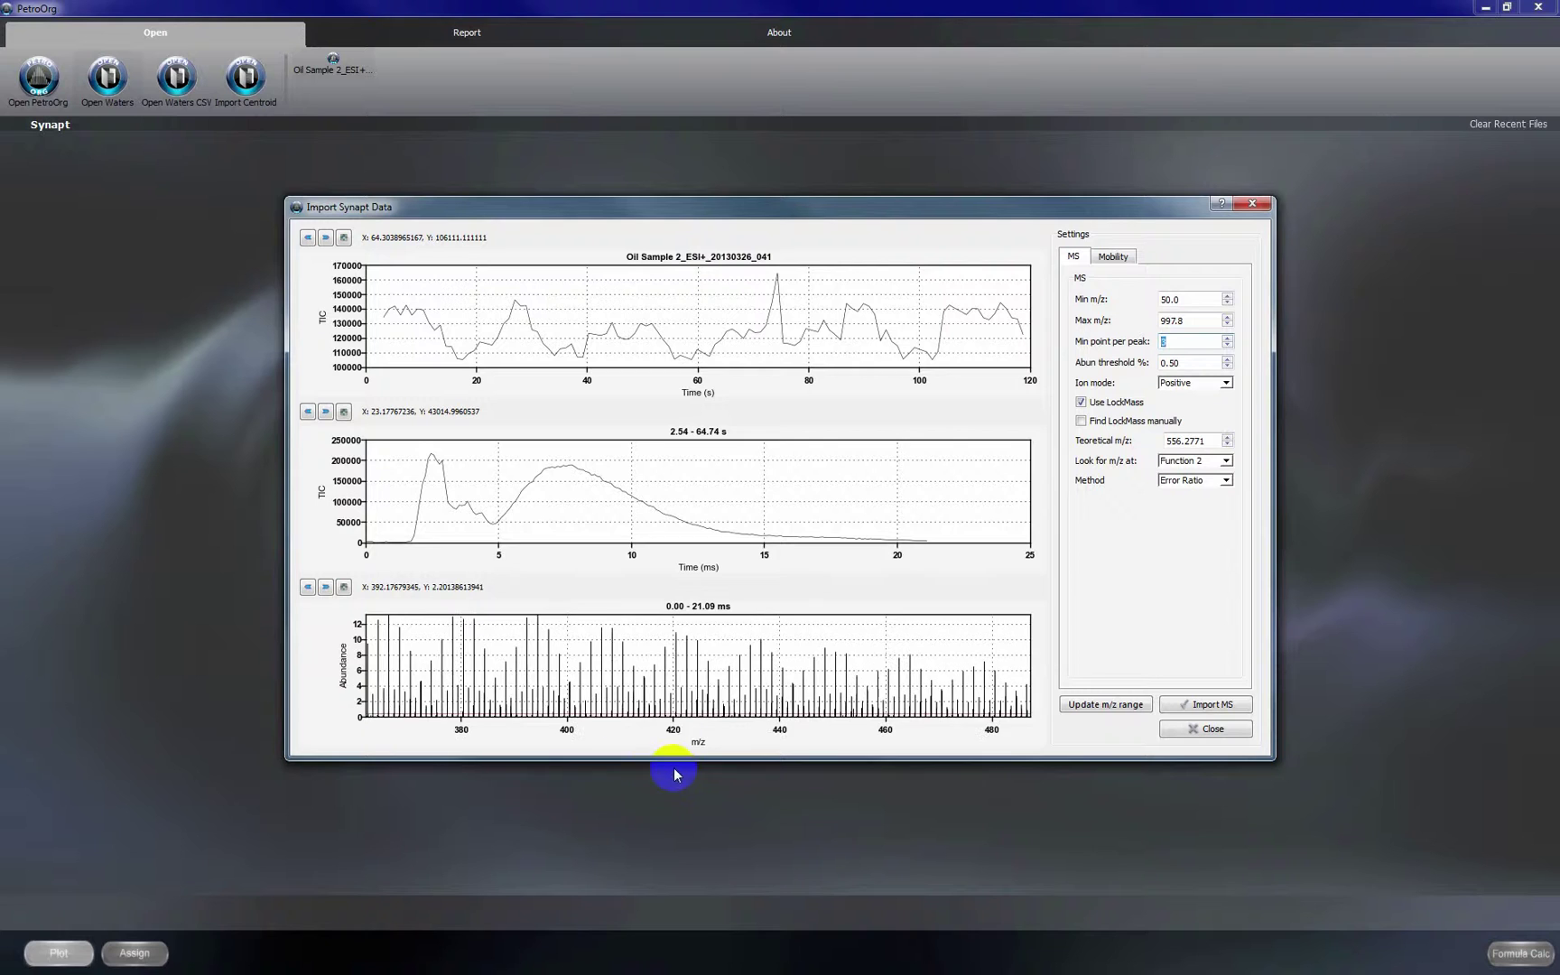
drag(648, 675, 742, 788)
drag(691, 670, 910, 782)
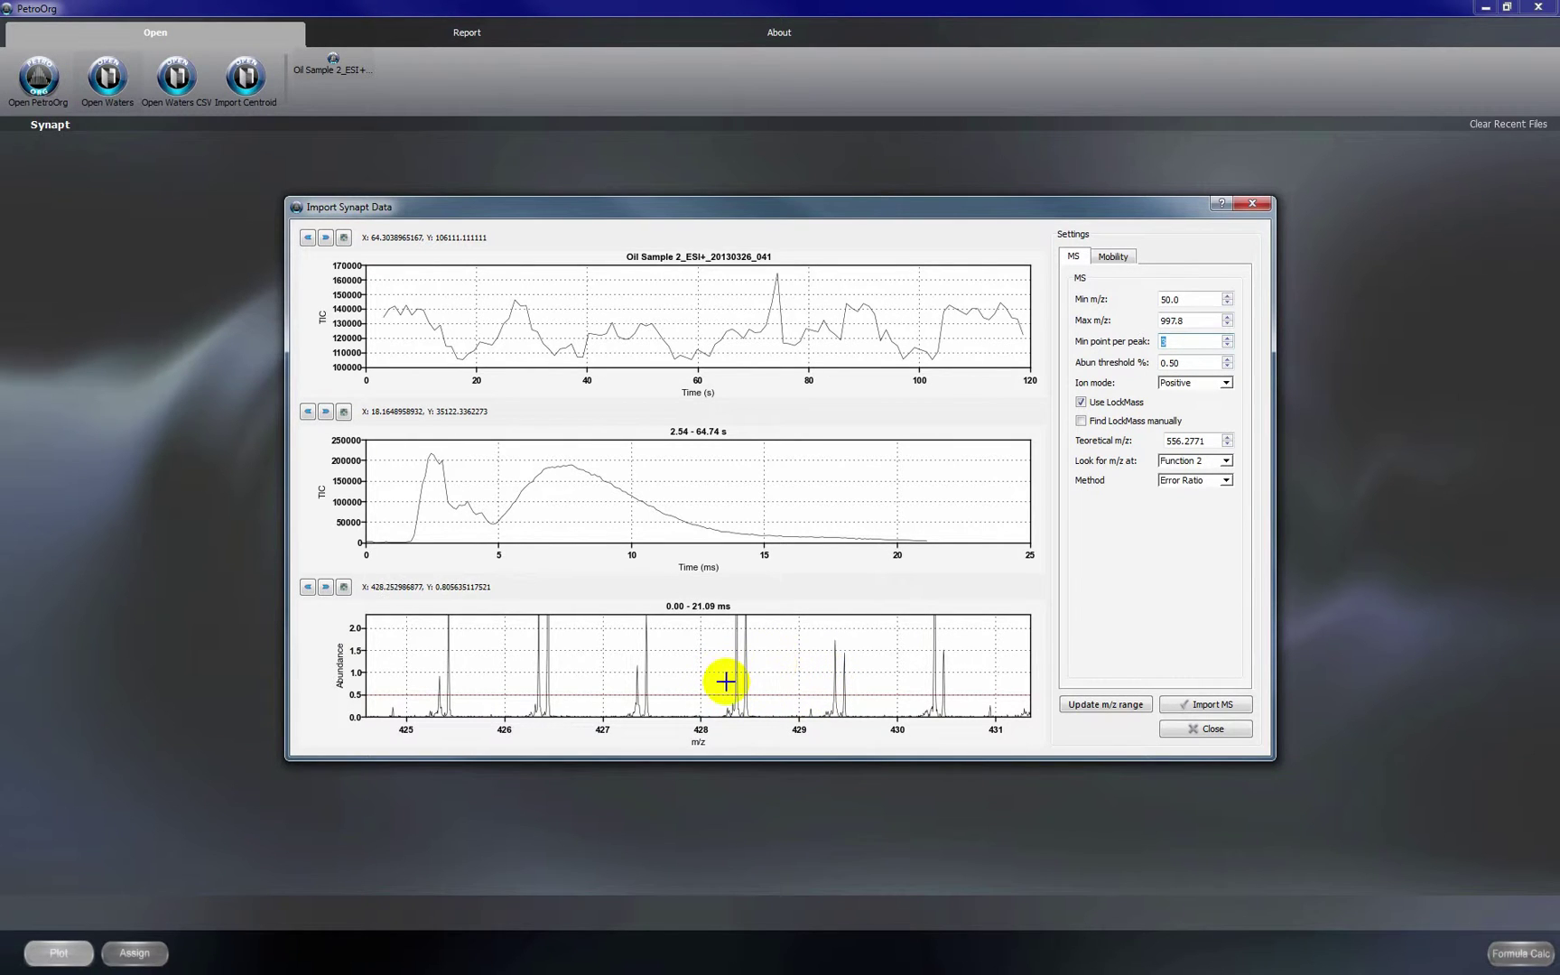
Step: Return the mass spectrum plot to its full m/z range
click(308, 588)
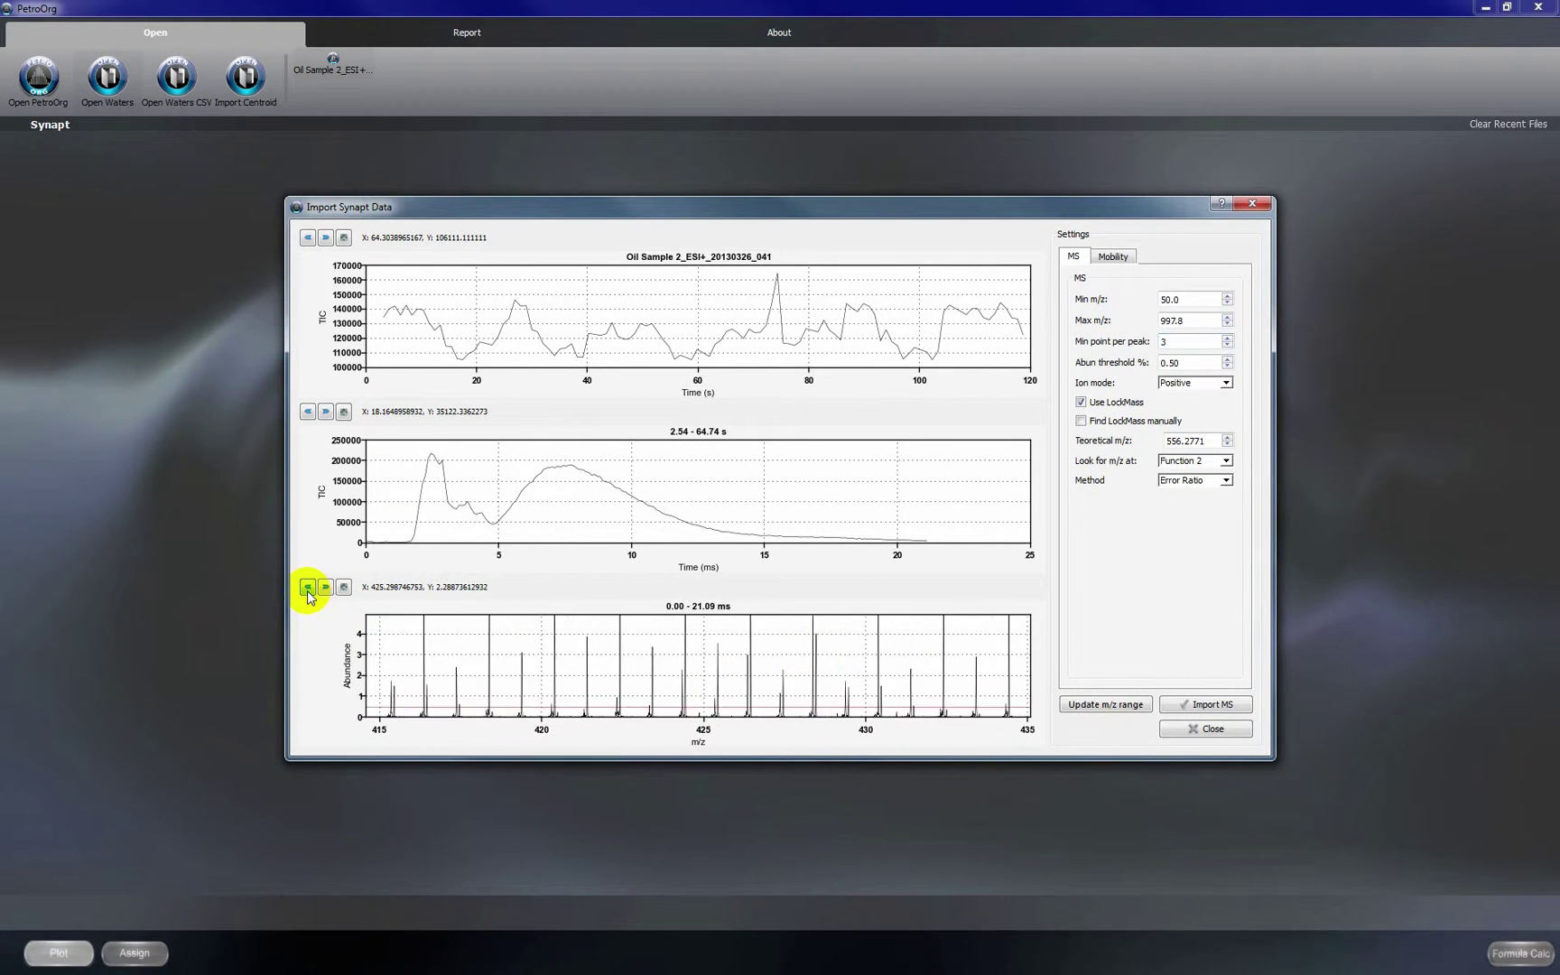
click(308, 588)
click(308, 588)
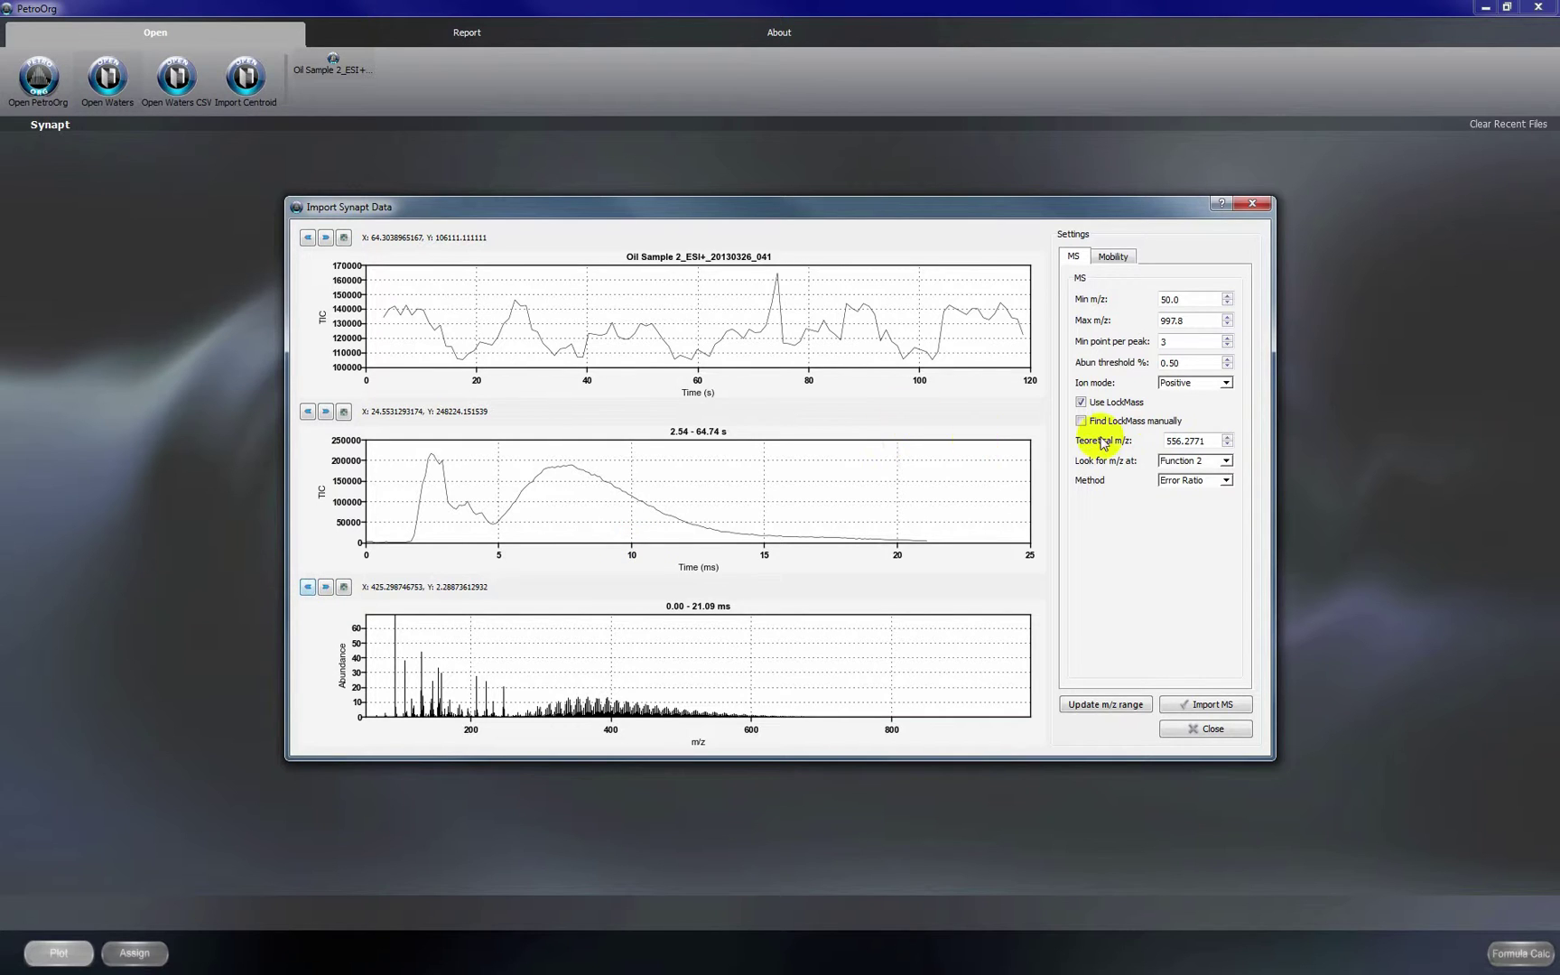
Step: Keep ion mode Positive and enable manual lock mass finding around nominal m/z 556
click(1207, 388)
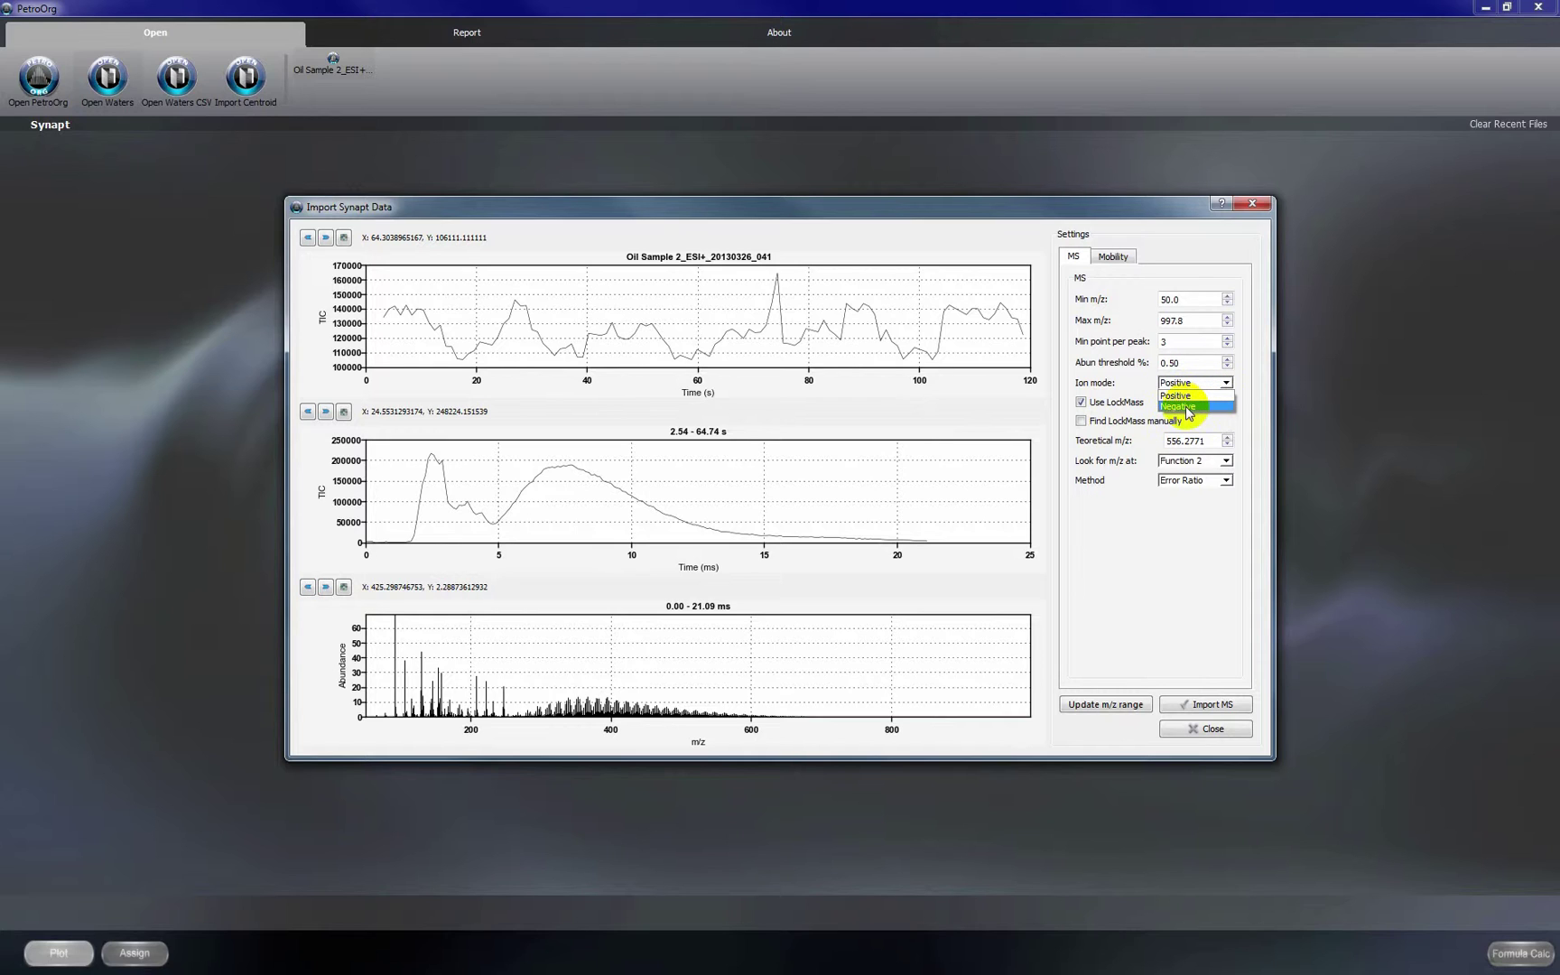
click(1192, 397)
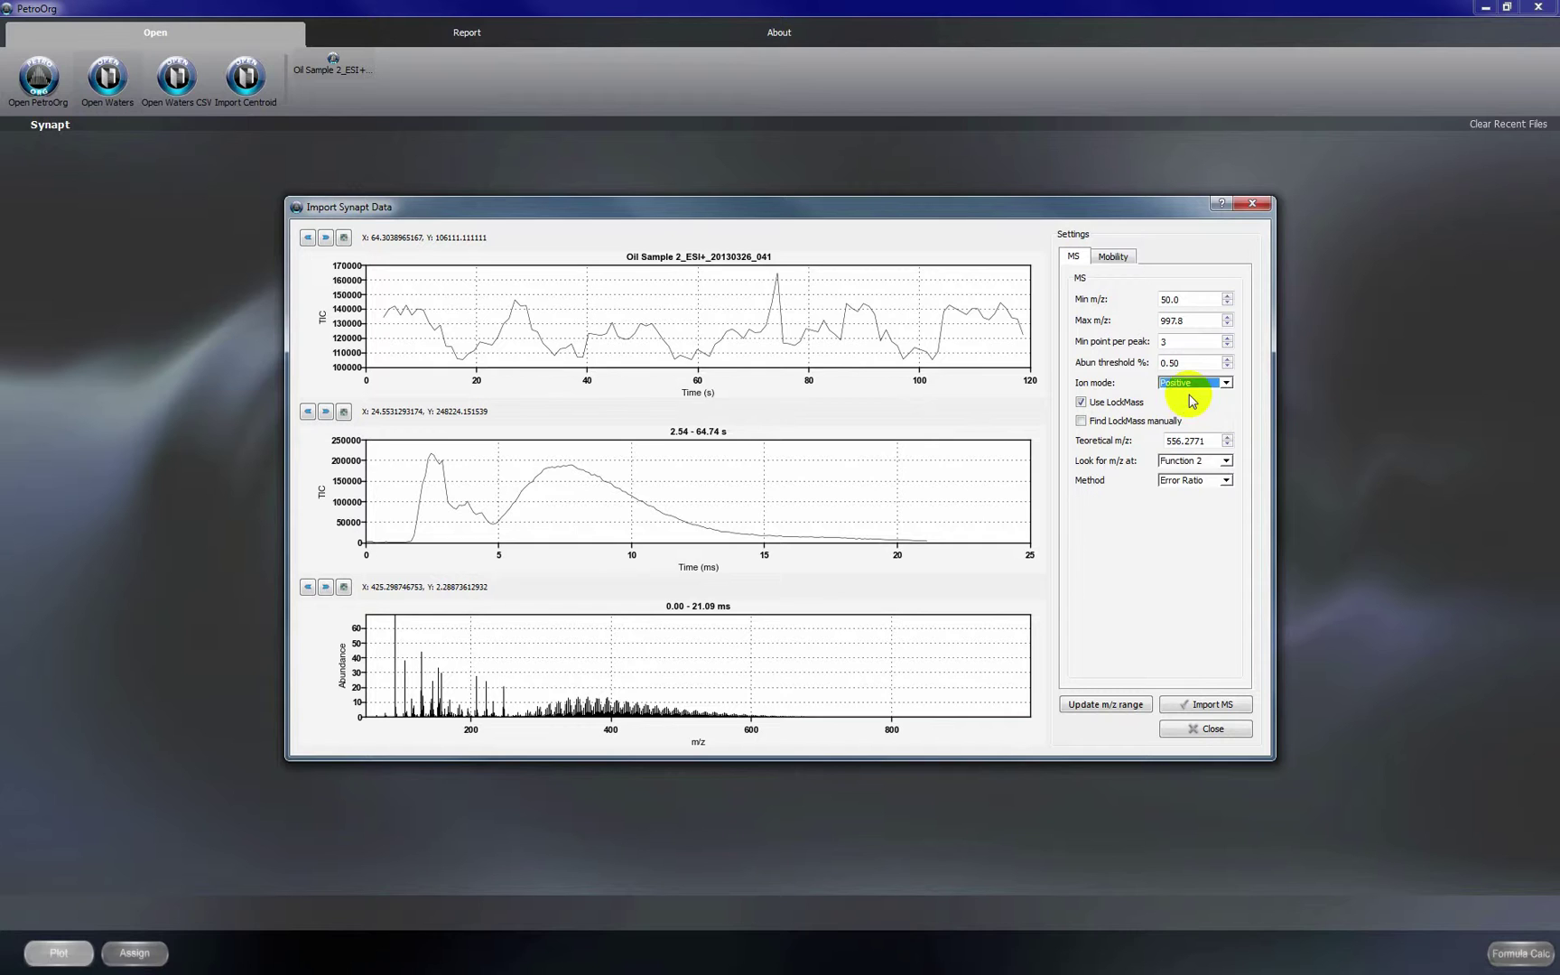
click(1080, 422)
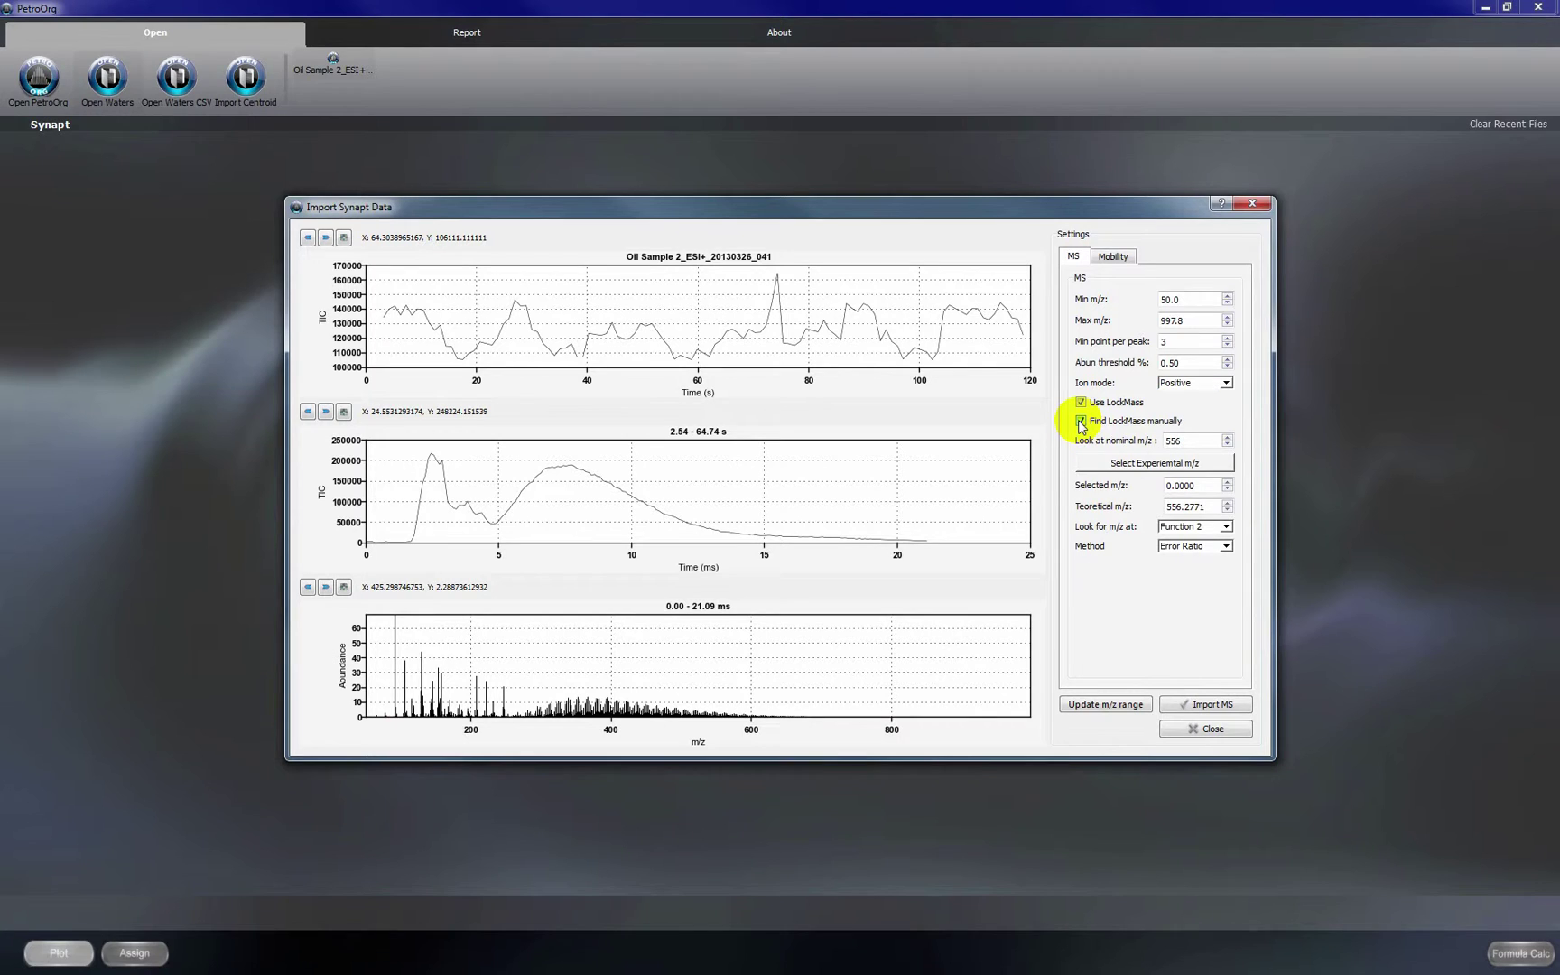
click(1148, 466)
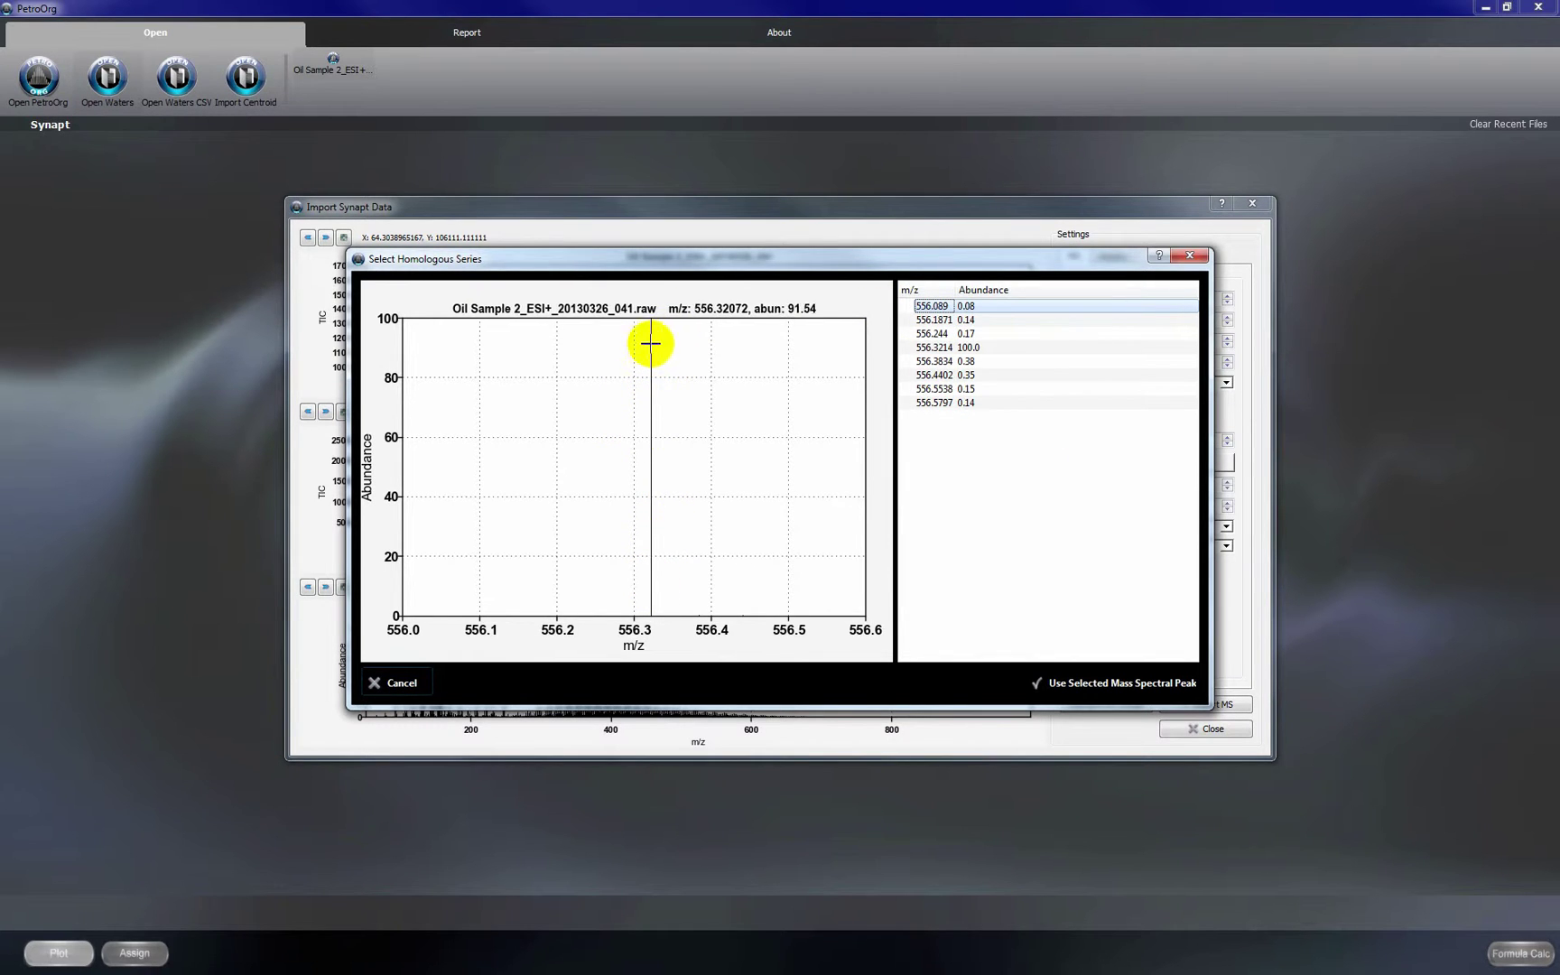
Step: Zoom into the small peaks near m/z 556 and use 556.3214 (abundance 100.0) as the lock mass
drag(481, 589, 773, 686)
drag(466, 584, 1069, 794)
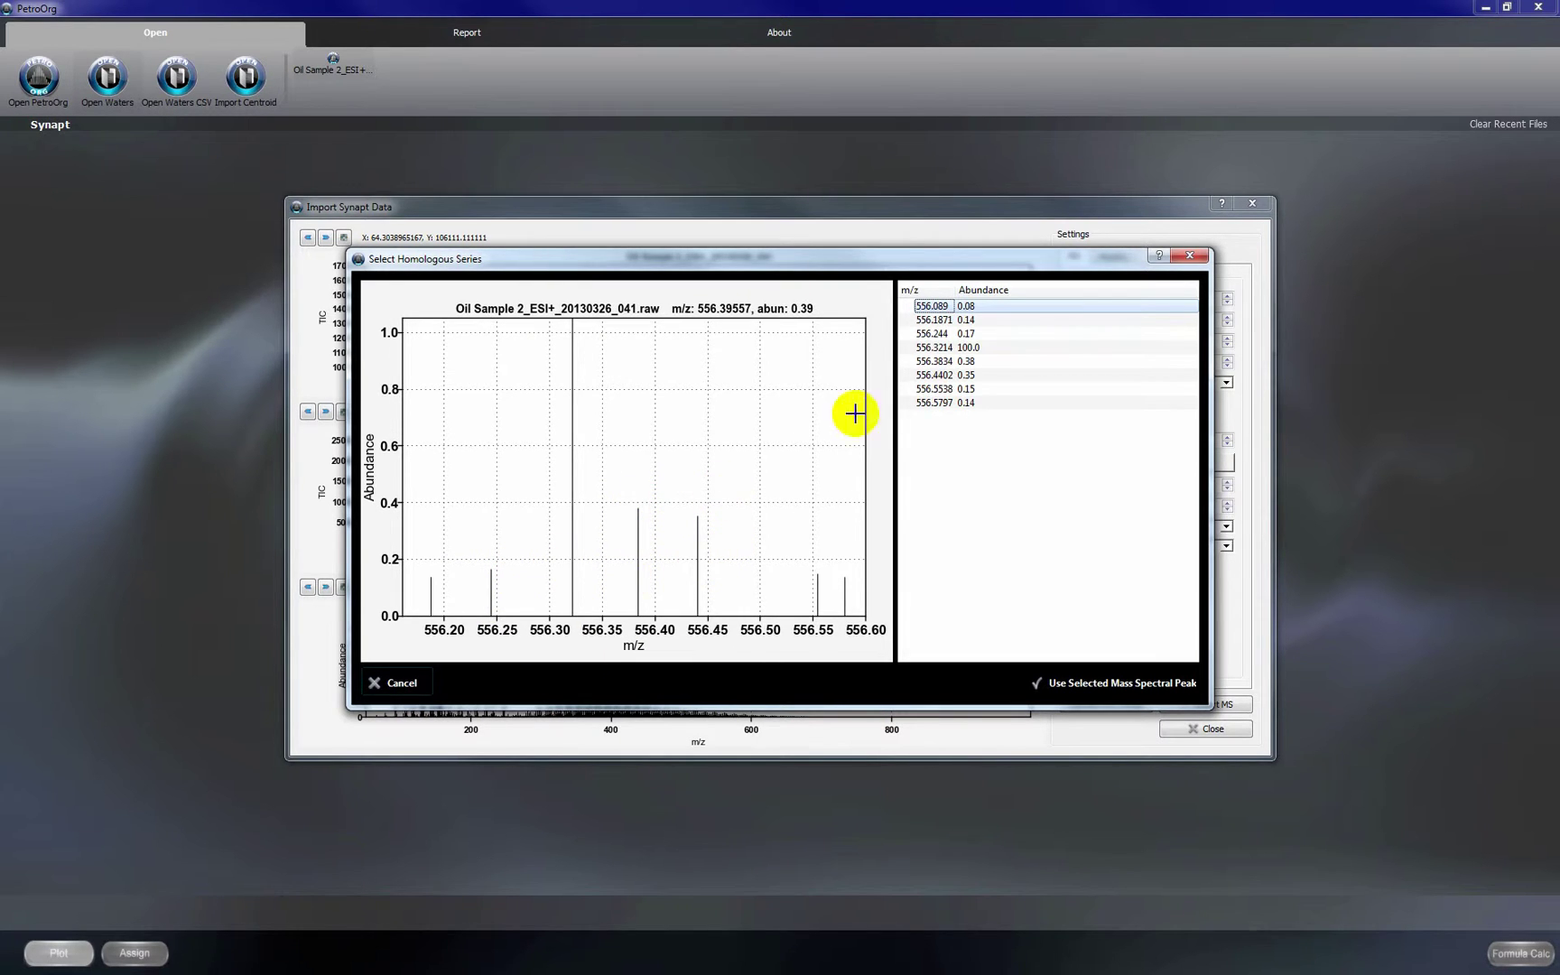
click(968, 321)
click(972, 333)
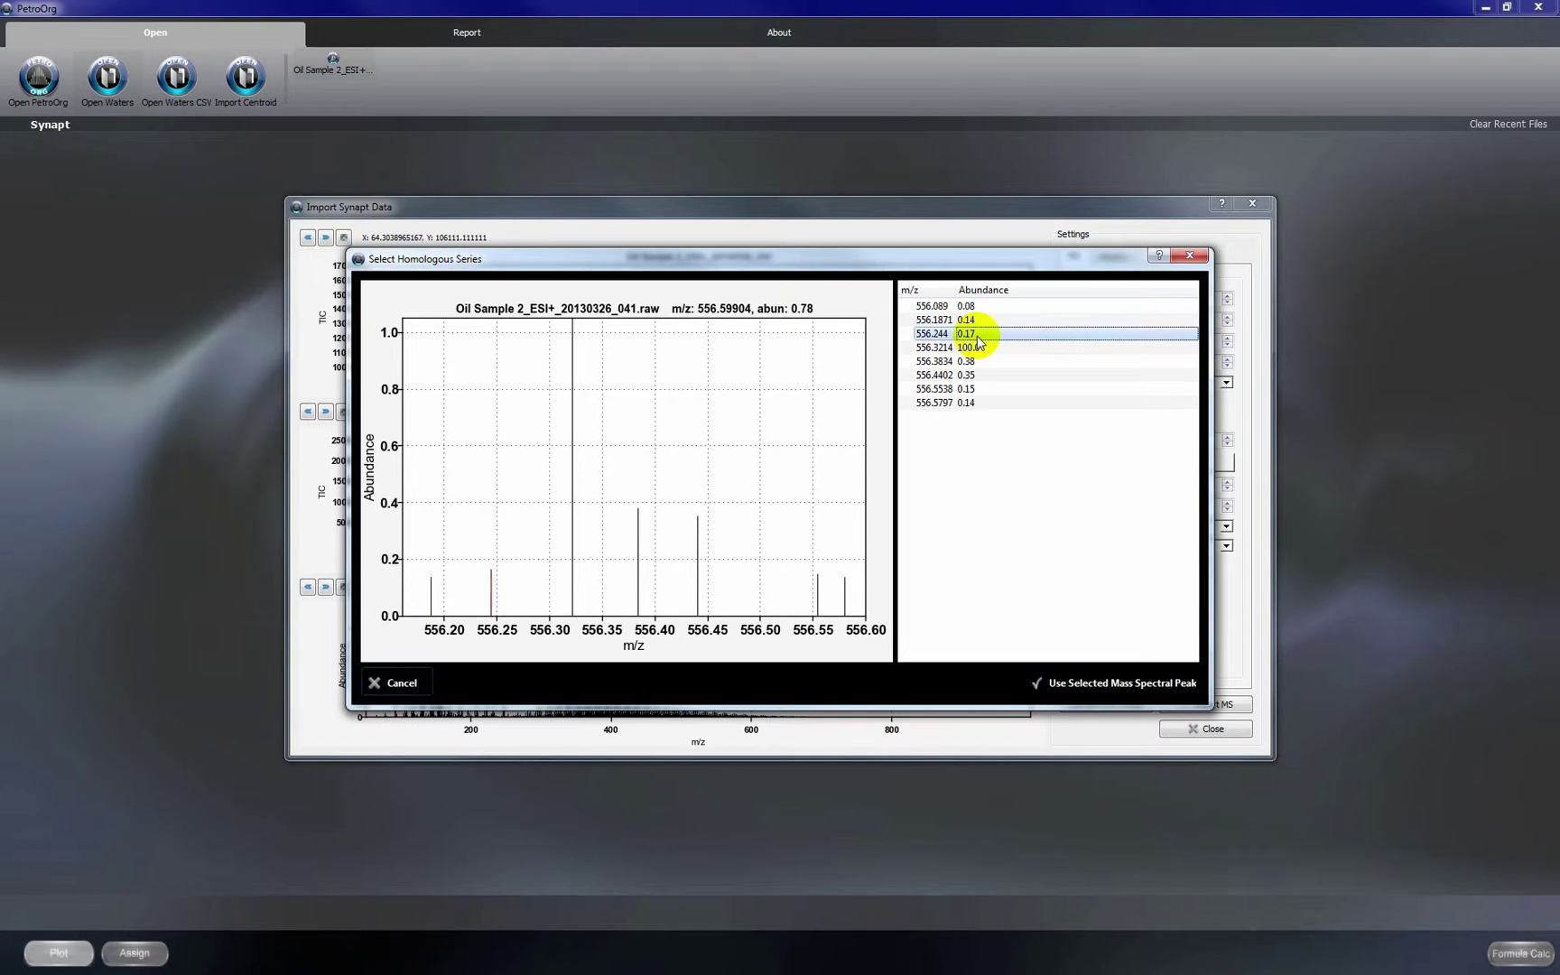
click(977, 350)
click(966, 332)
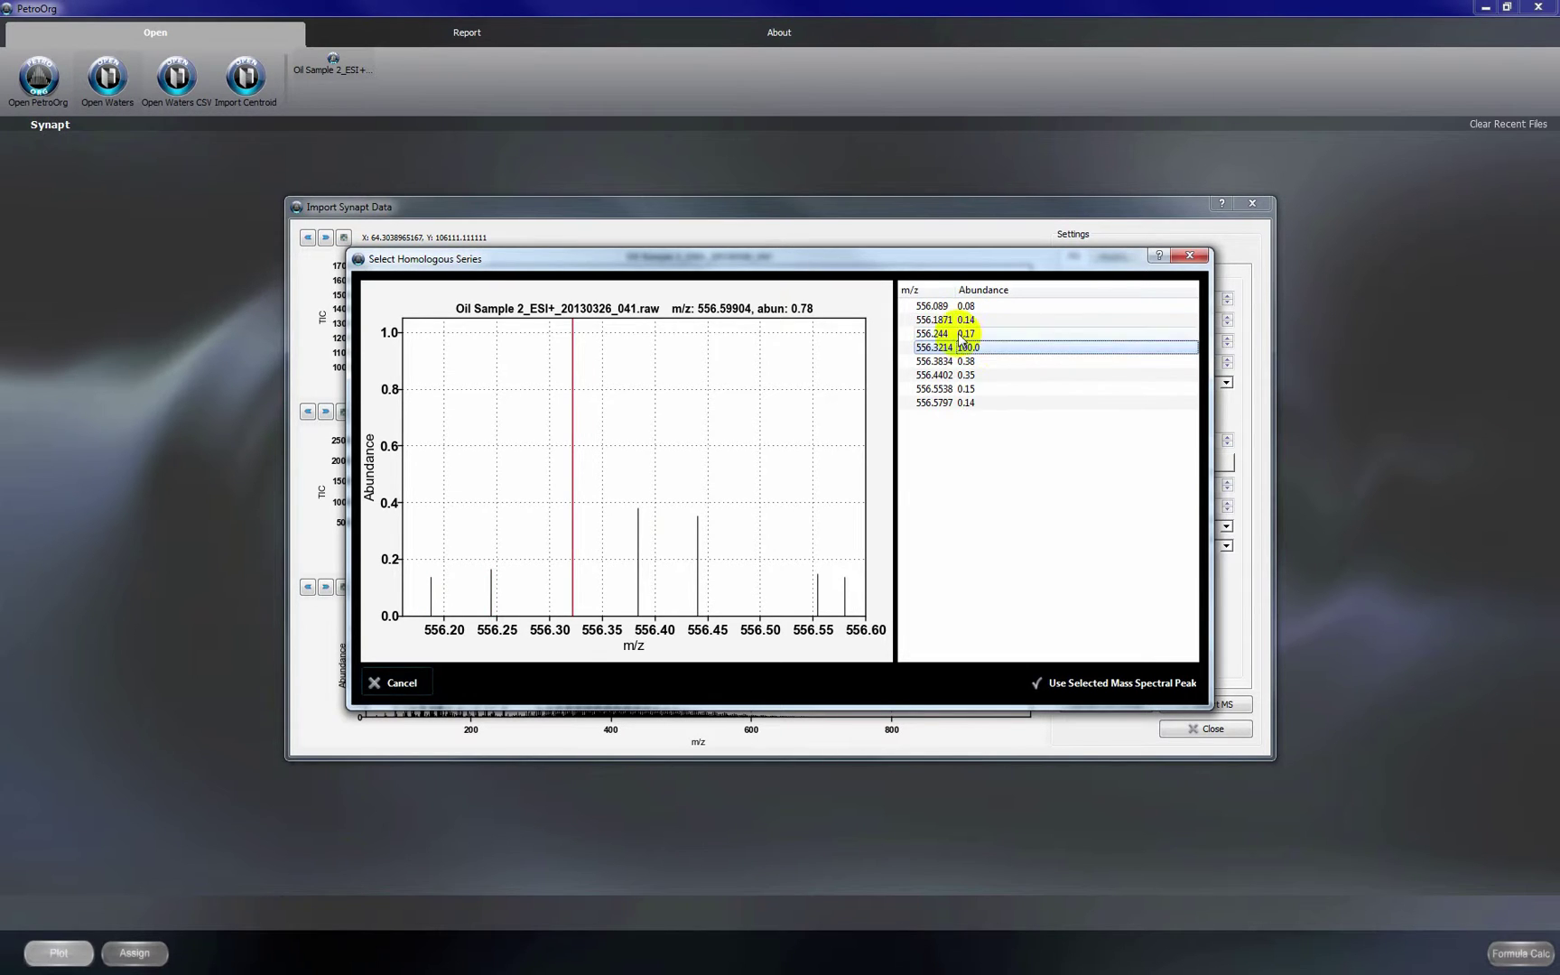
click(980, 348)
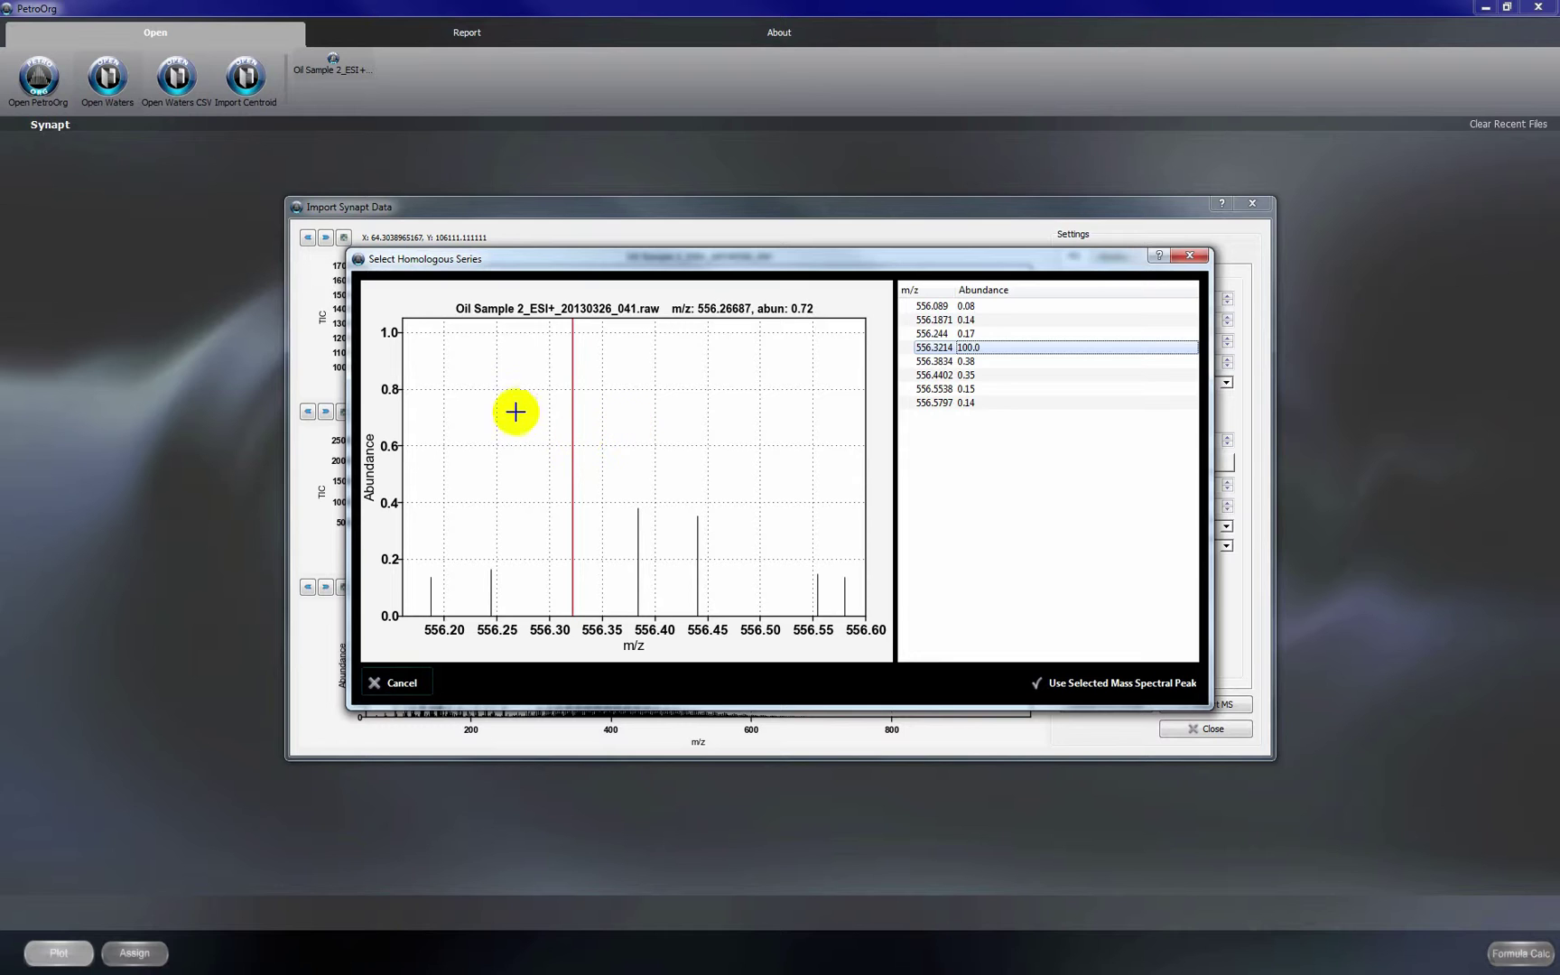
scroll(691, 432, down, 2)
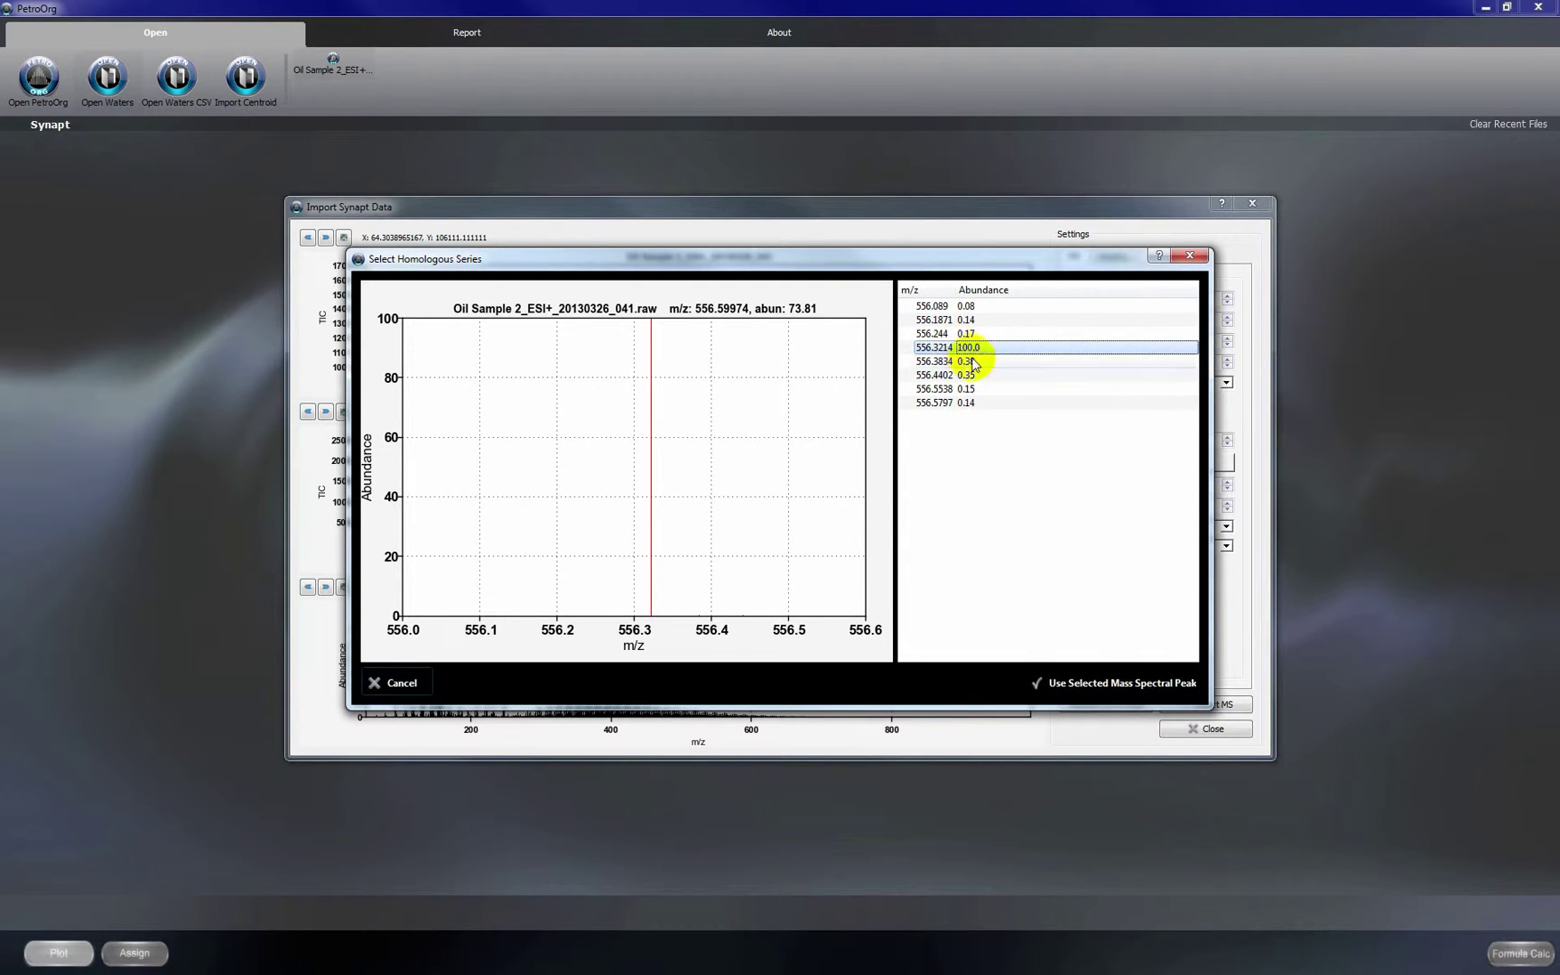
click(1102, 688)
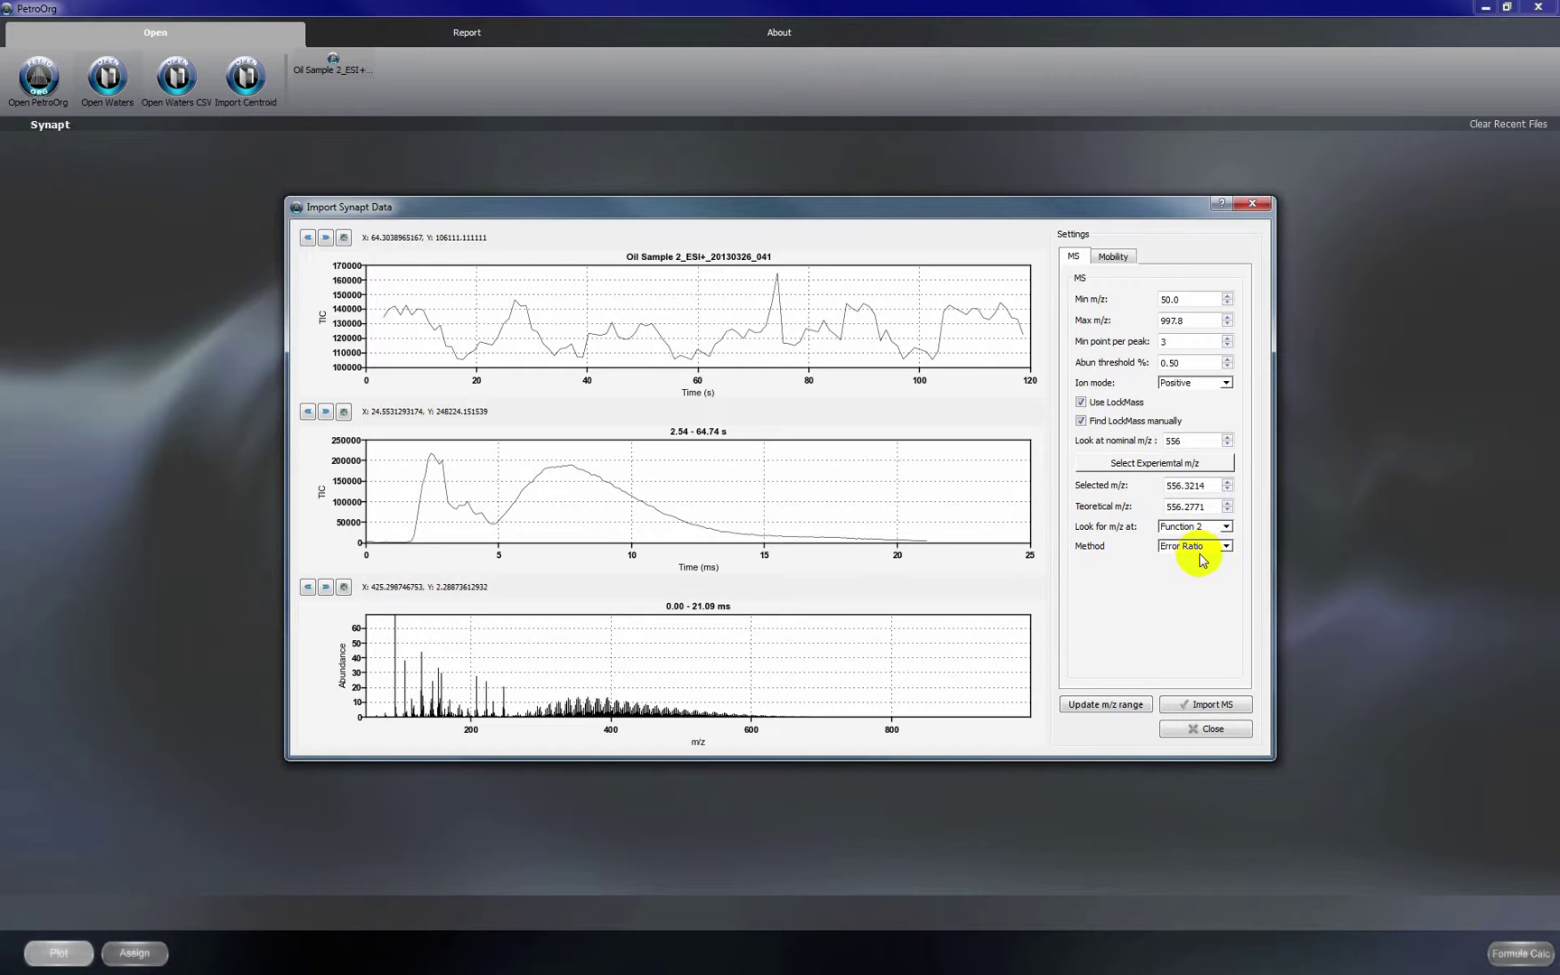
Step: Leave the lock-mass correction Method set to Error Ratio
click(1197, 547)
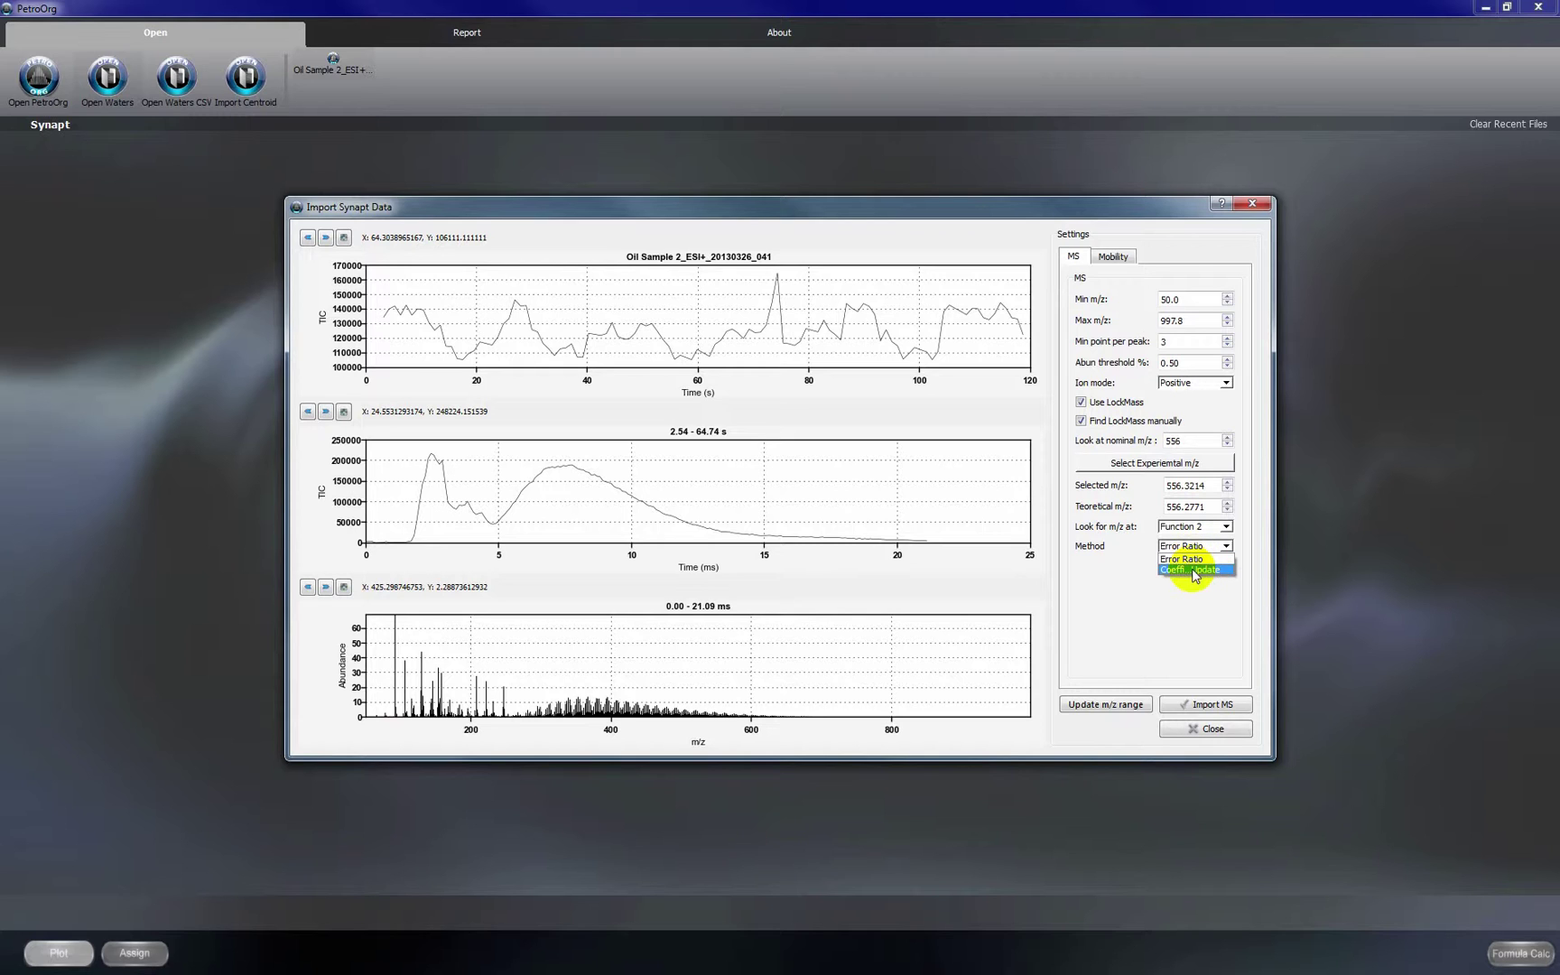
click(1199, 560)
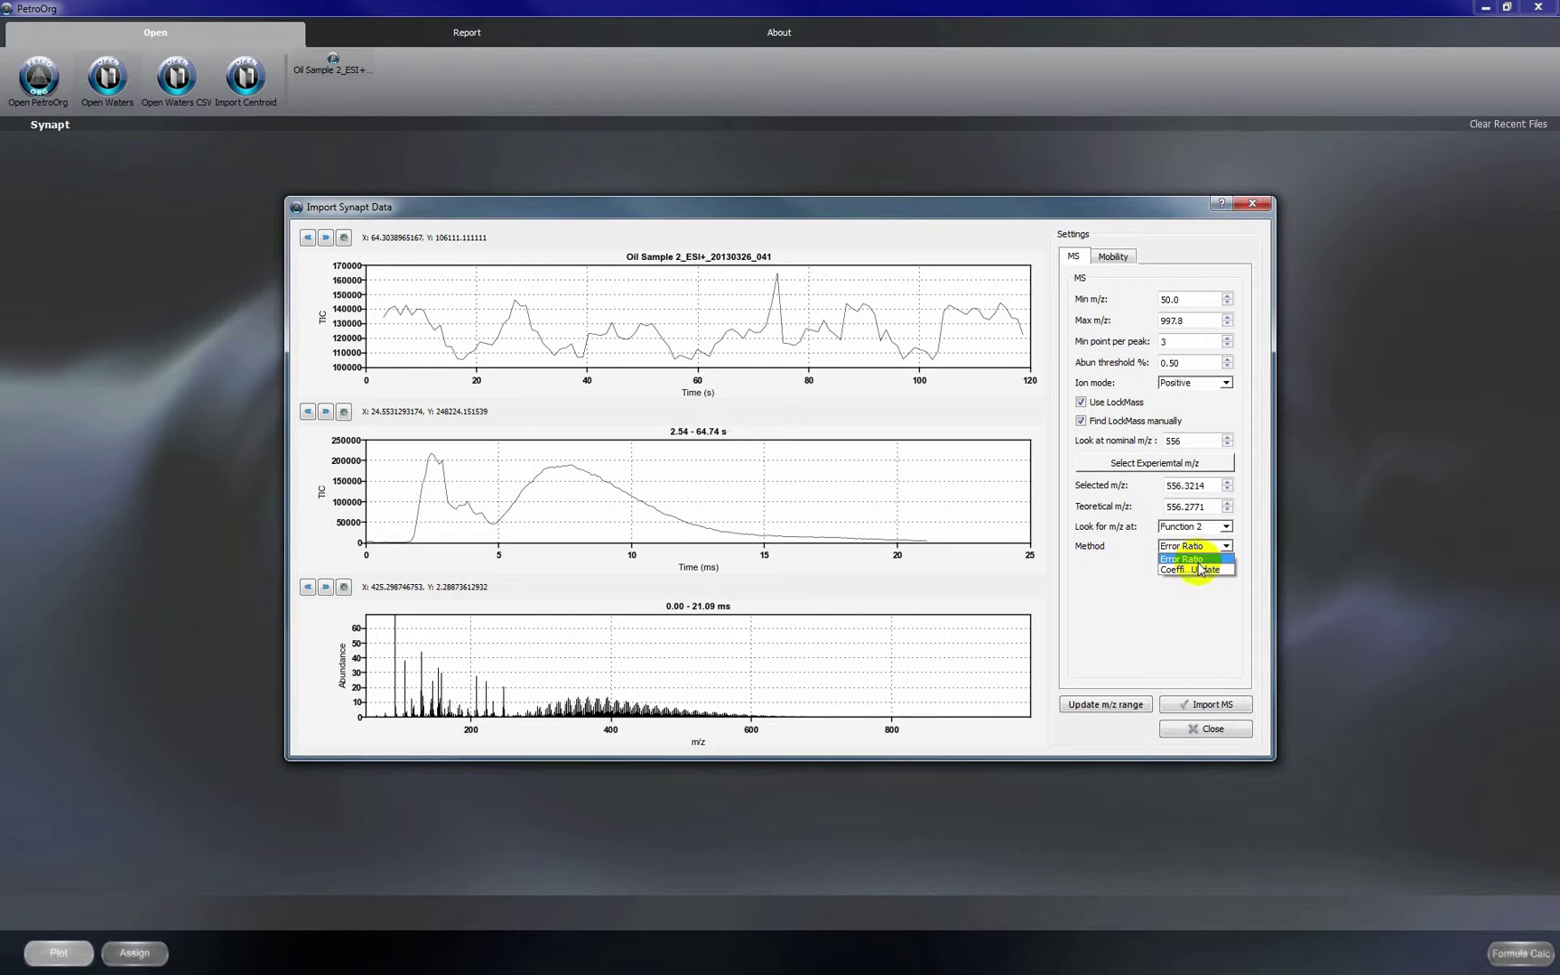
Step: On the Mobility tab, set Window to 5 and minimum points per peak to 3
click(1113, 261)
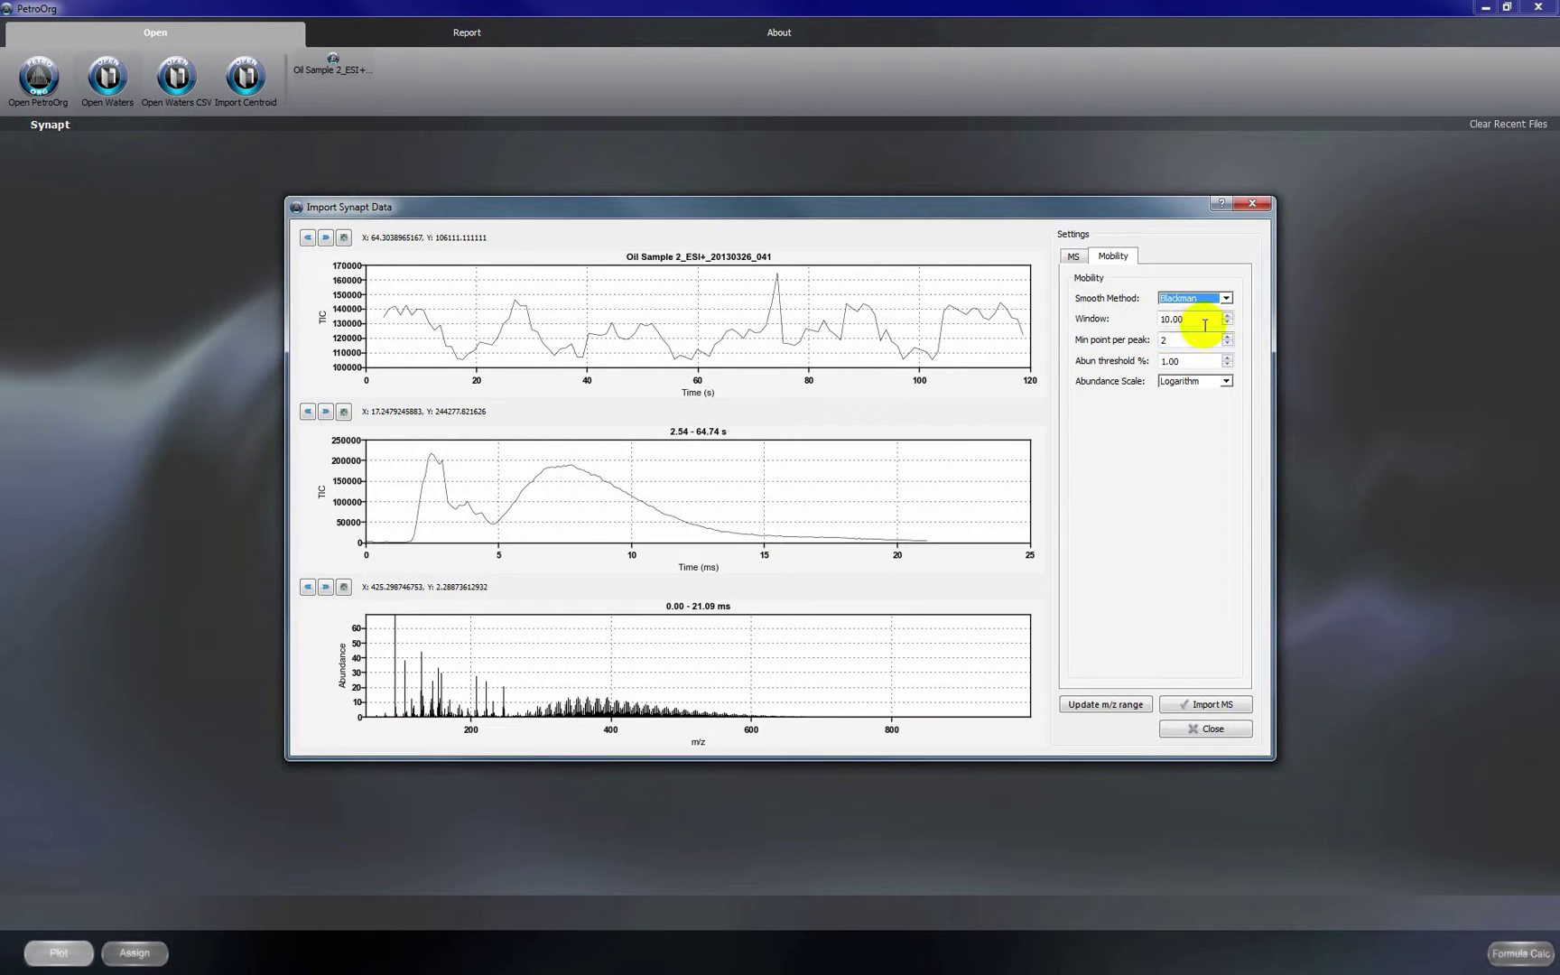
double_click(1173, 322)
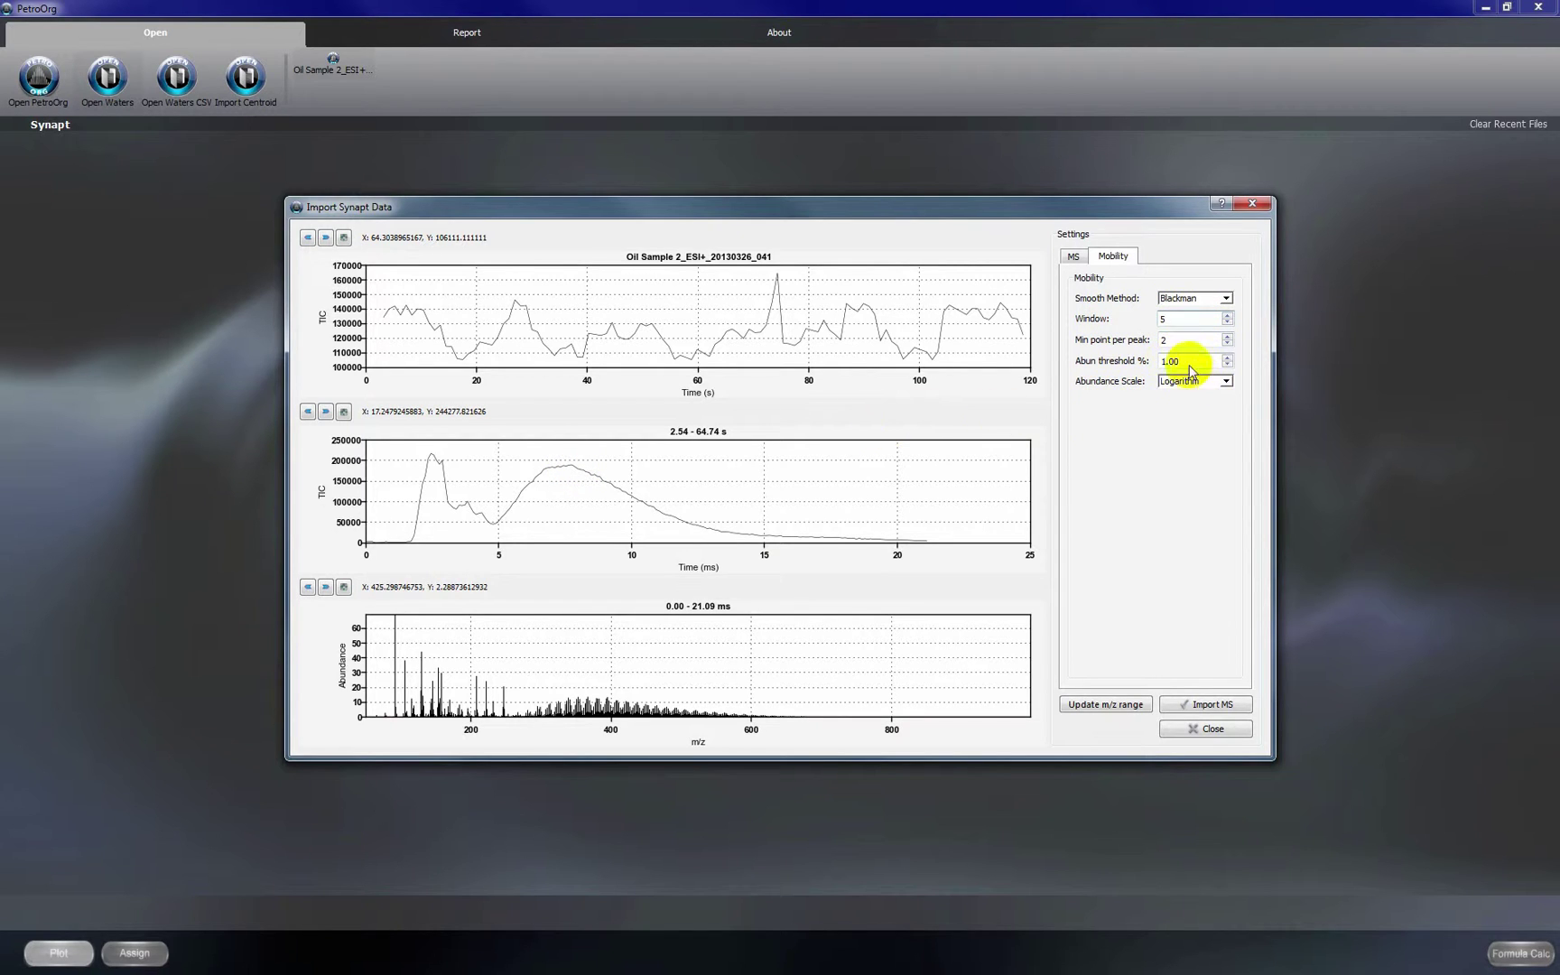
key(Tab)
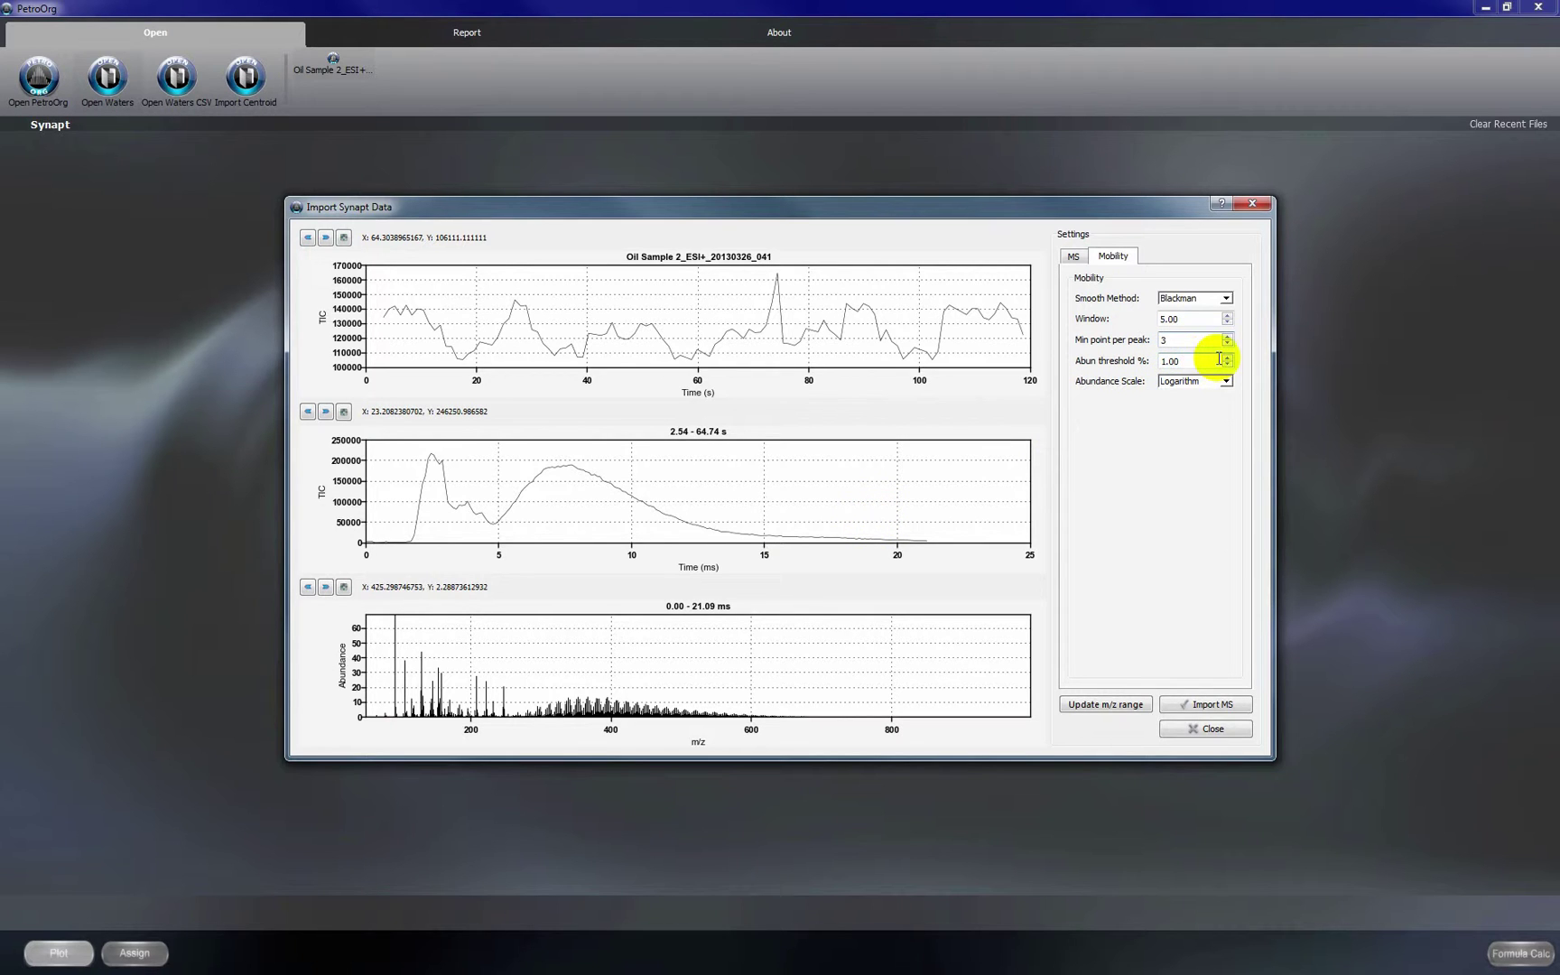
key(Tab)
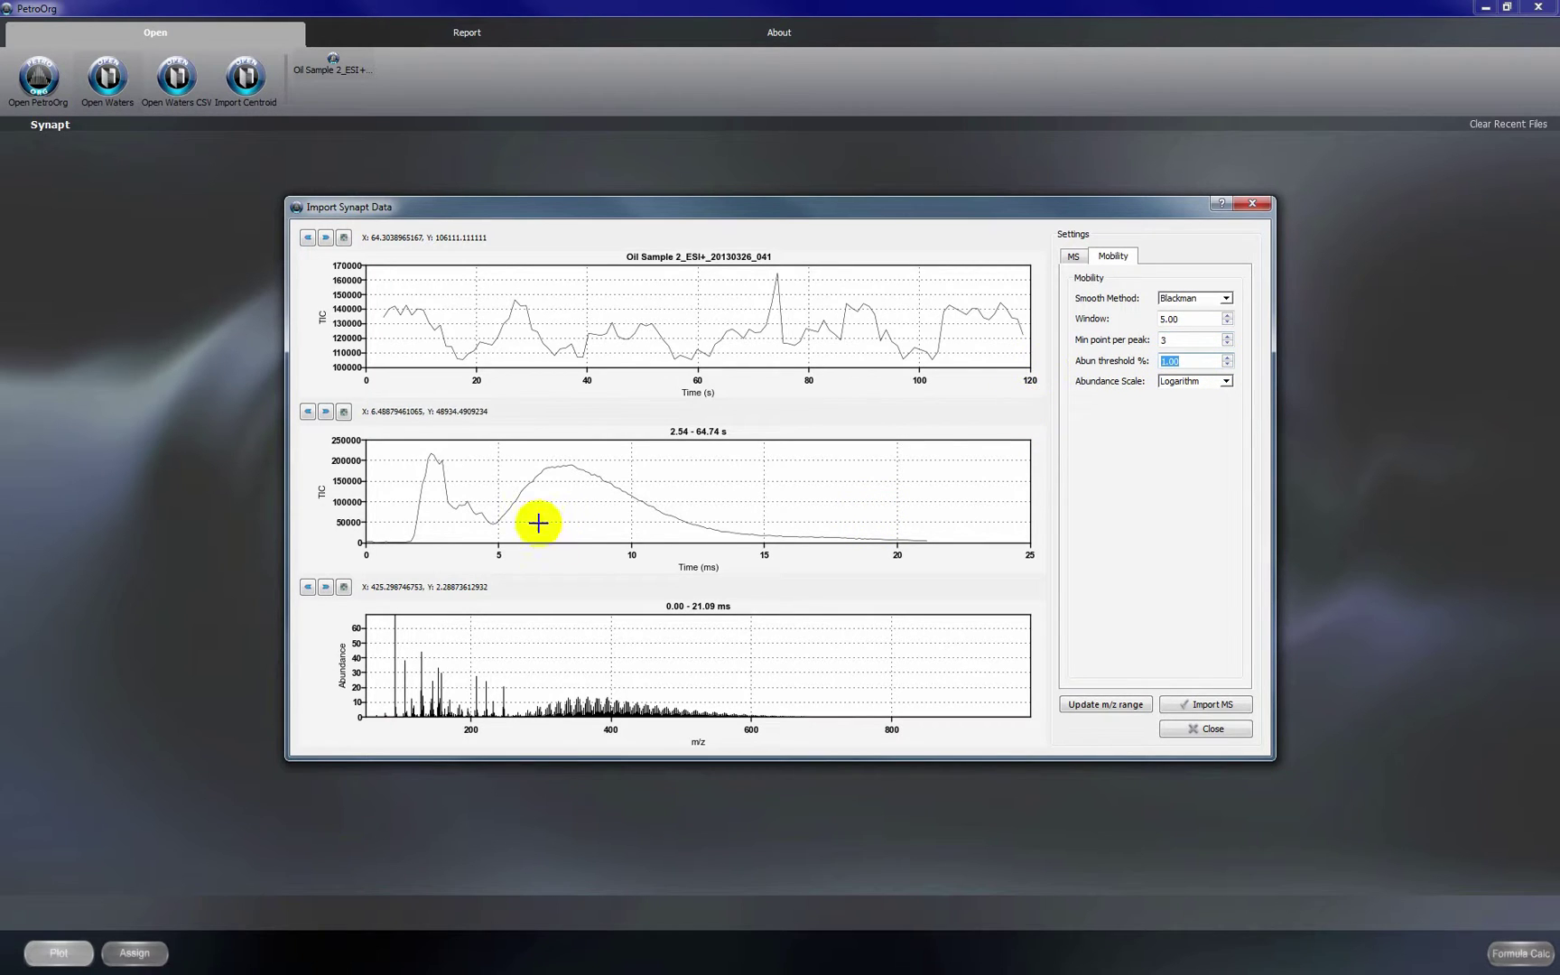
Step: Check the drift-time TIC, sum spectra over 4–88.66 s, and select the abundance threshold to enter .5%
drag(405, 525, 1084, 561)
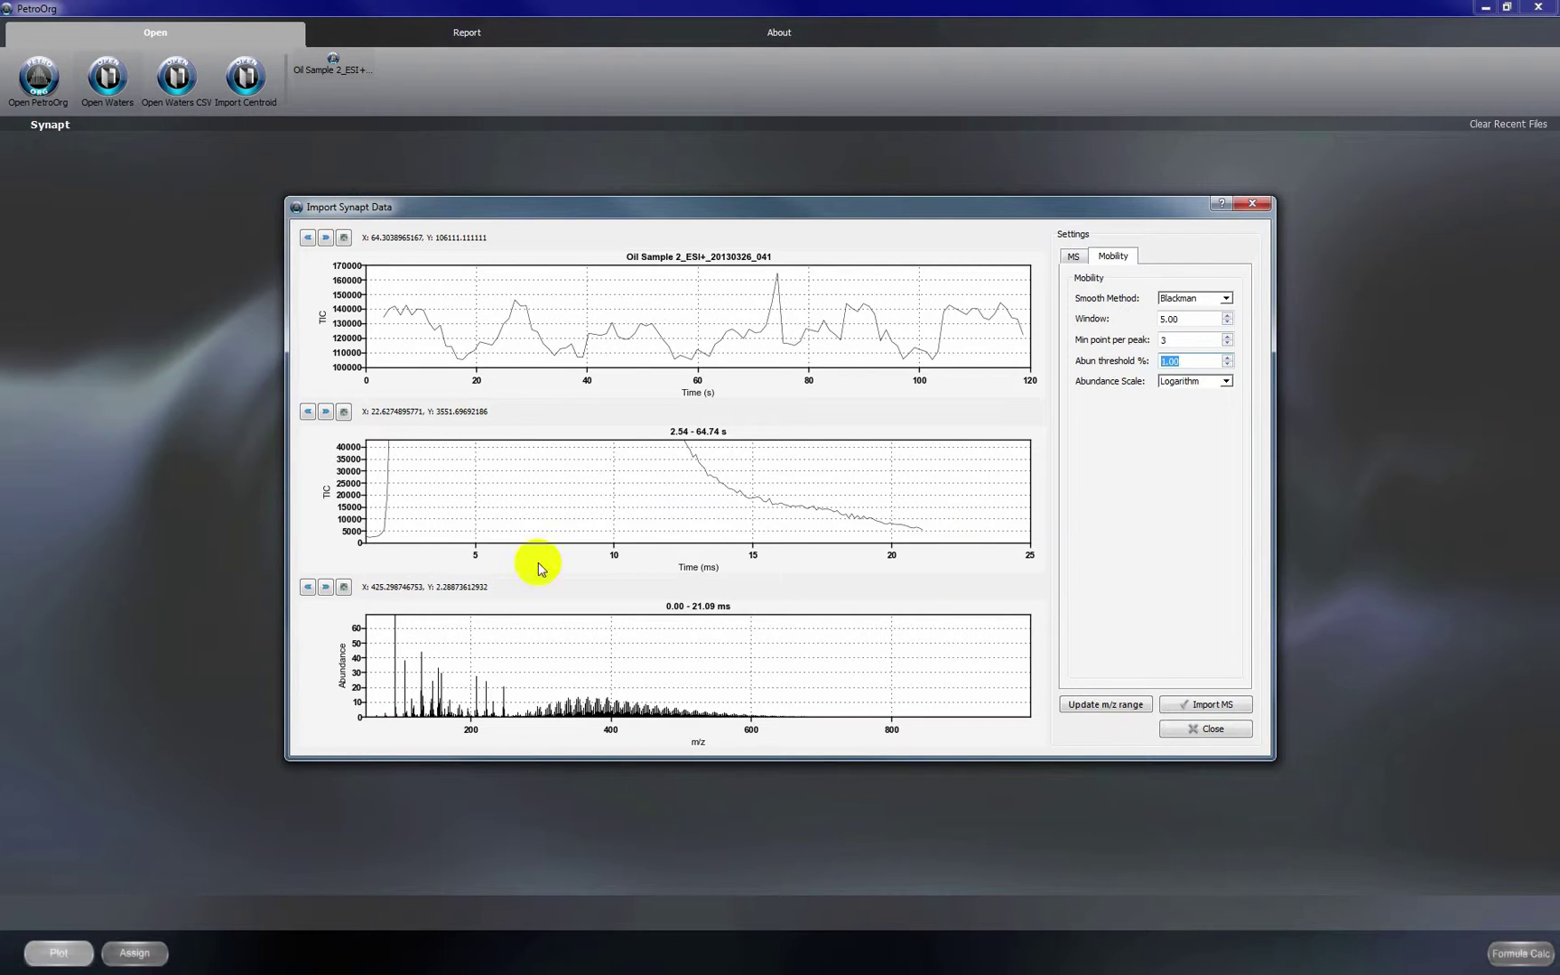
click(894, 512)
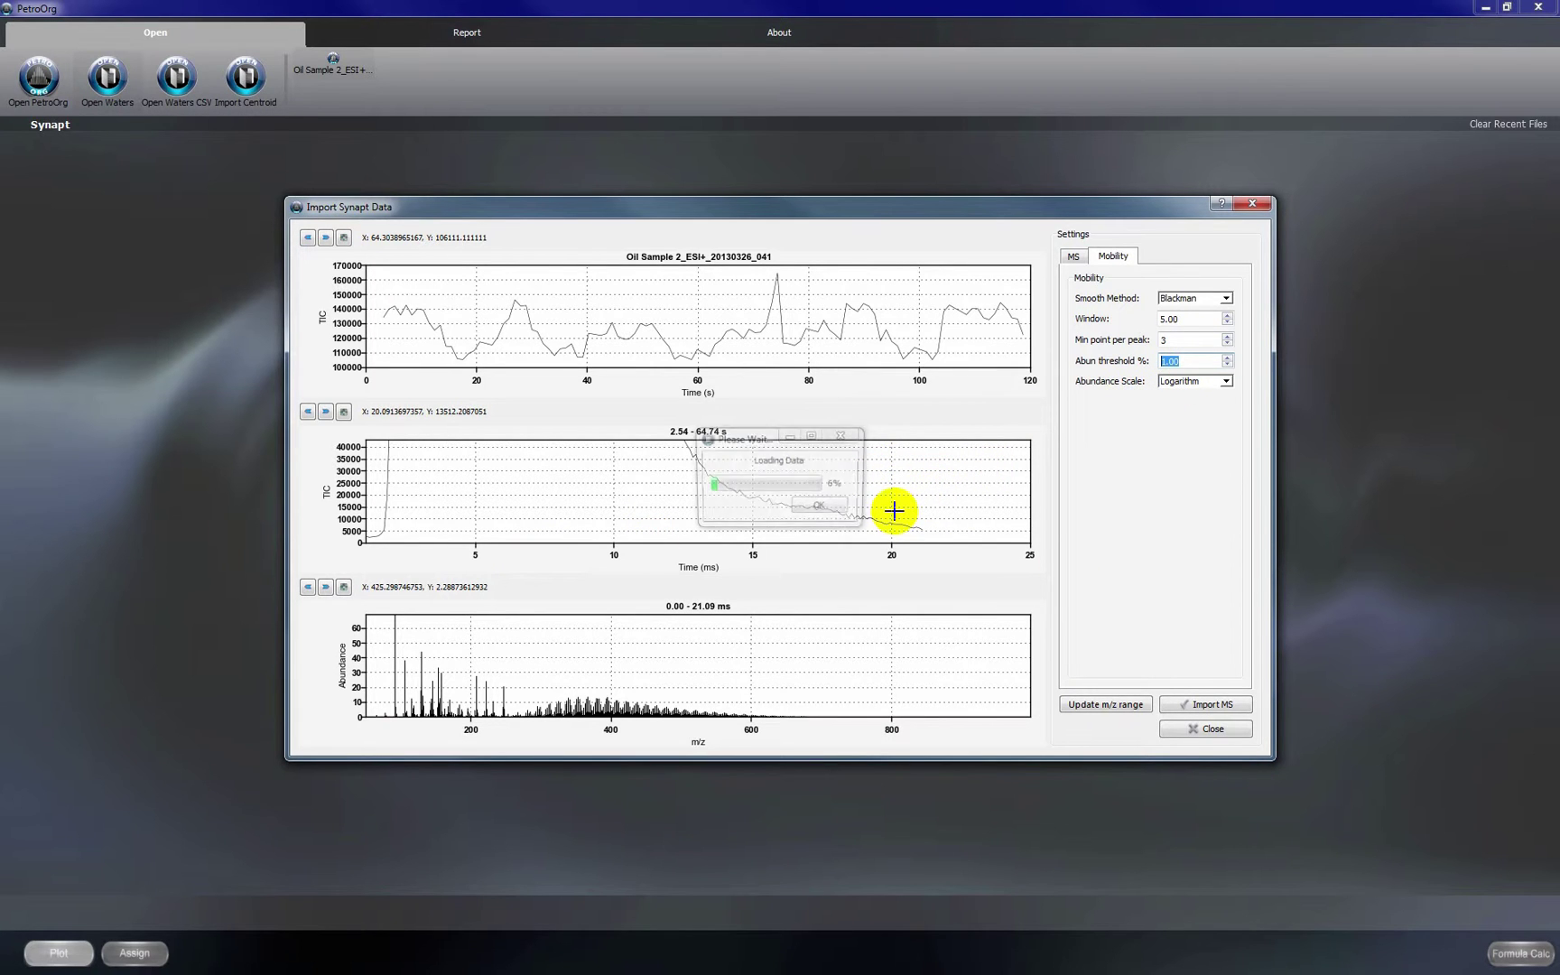
click(308, 414)
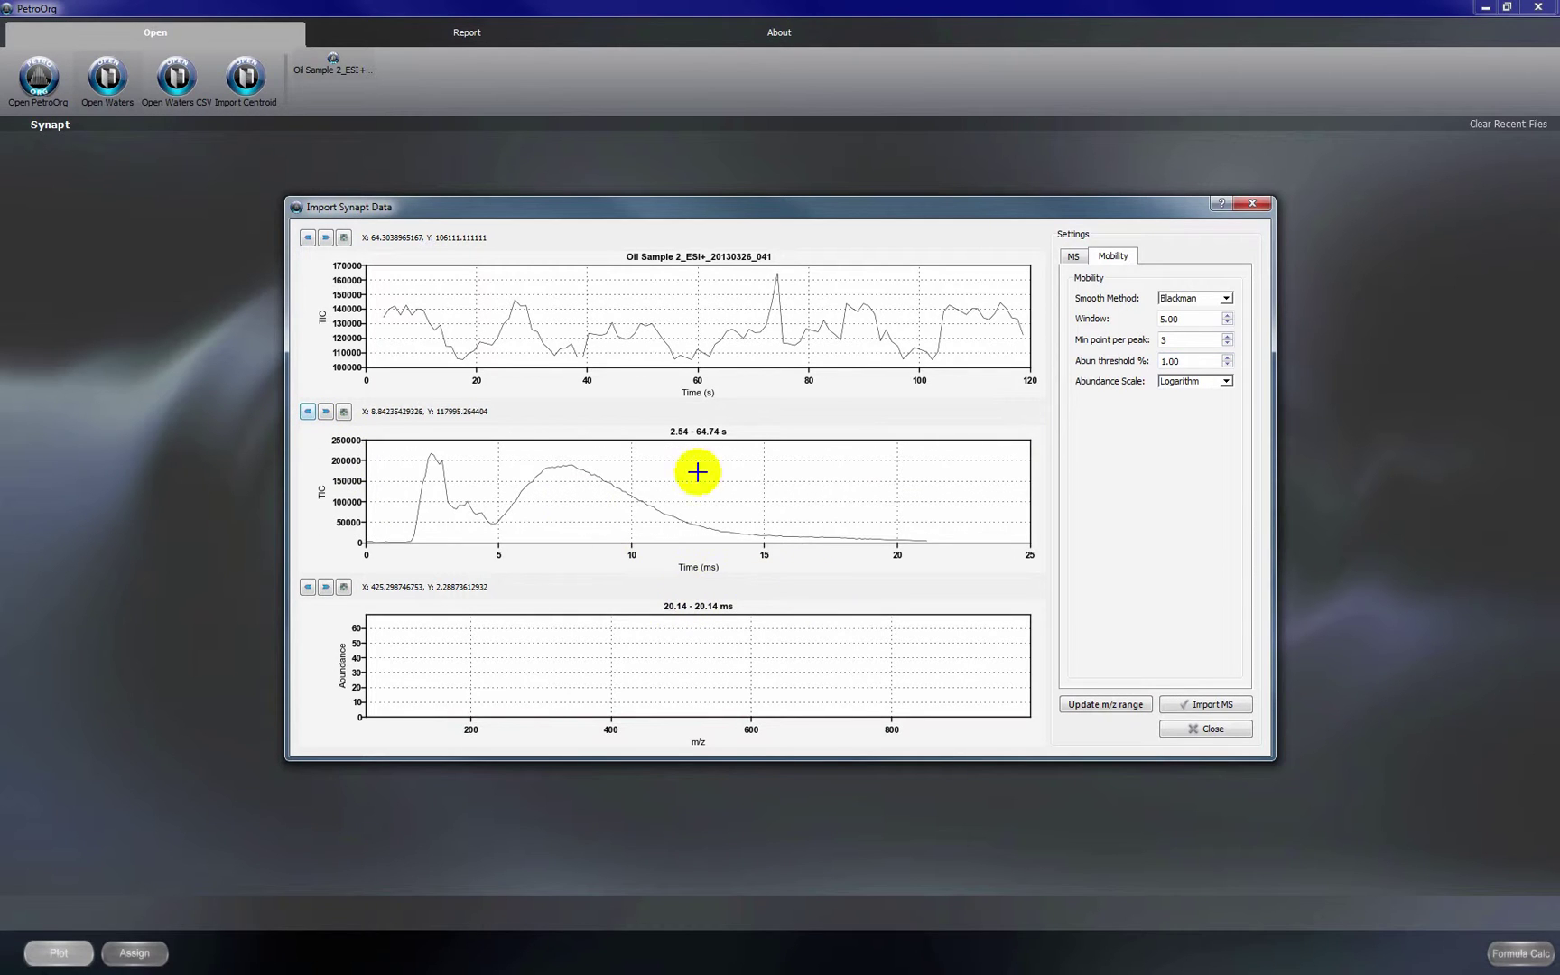
drag(391, 348, 1027, 237)
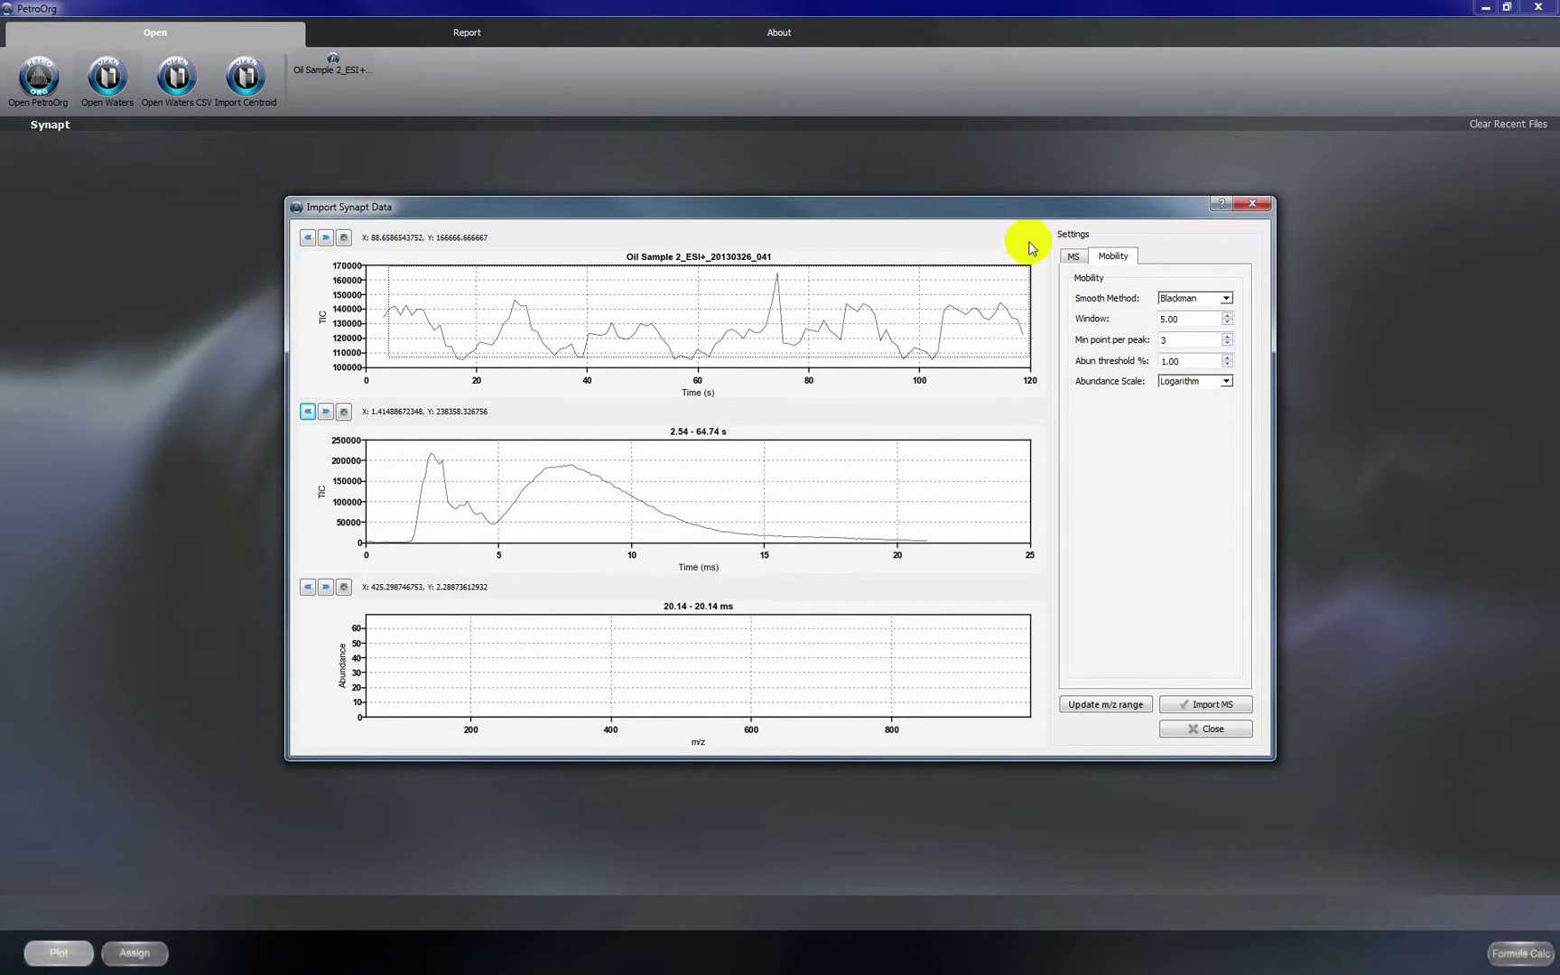
double_click(1200, 361)
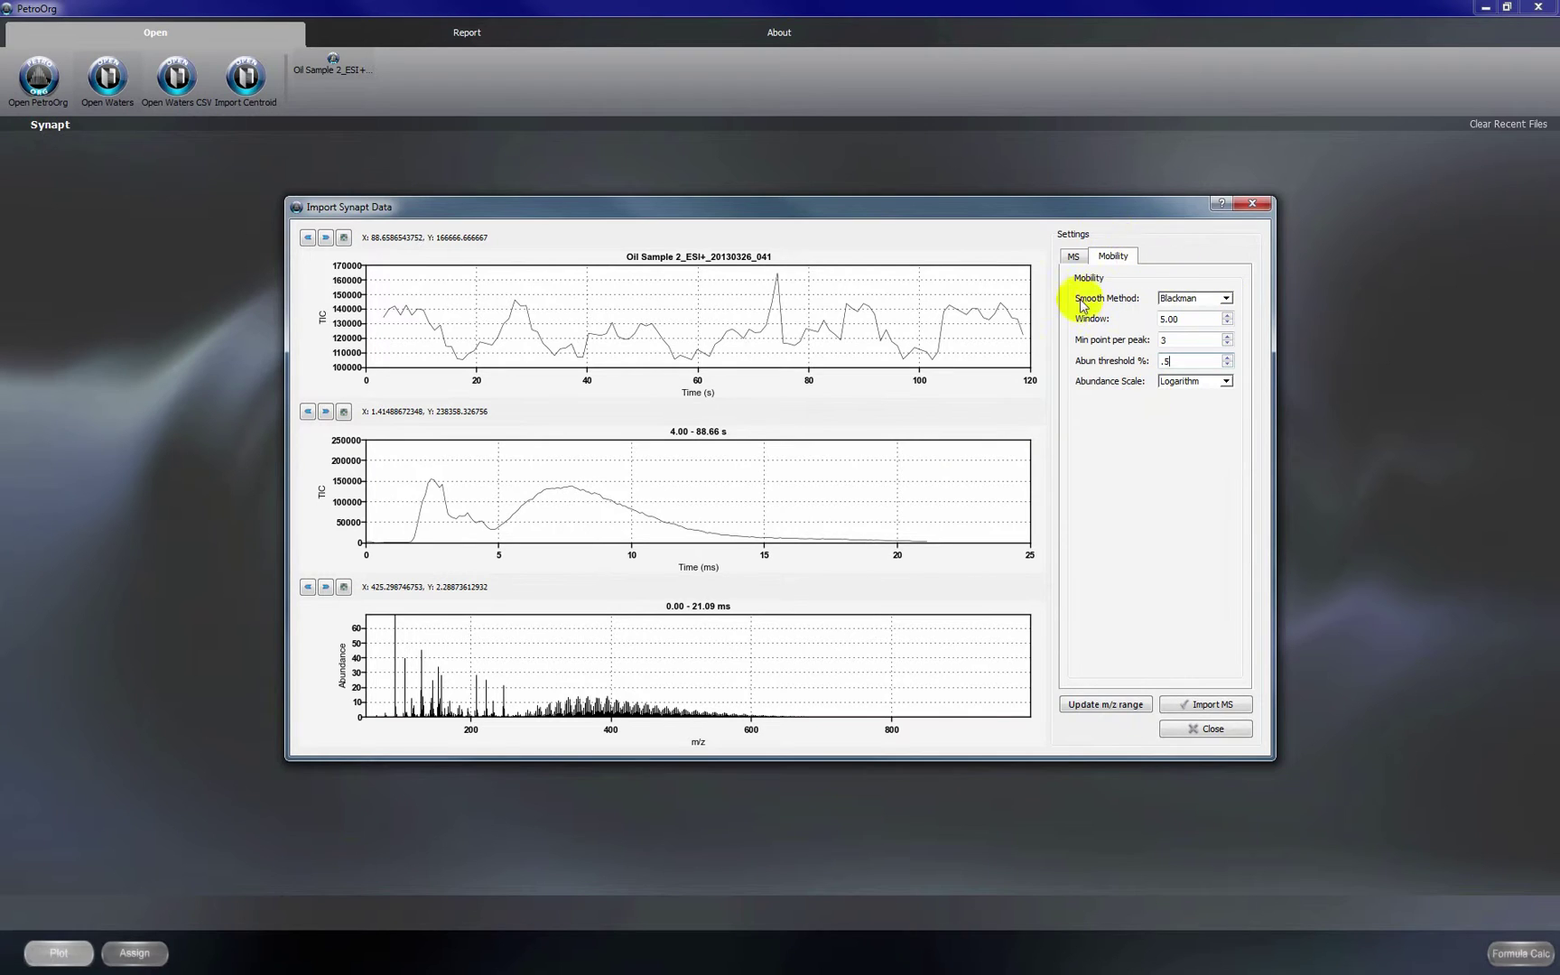
Step: Import the oil sample as a peak list and view its drift time versus m/z map
click(1219, 707)
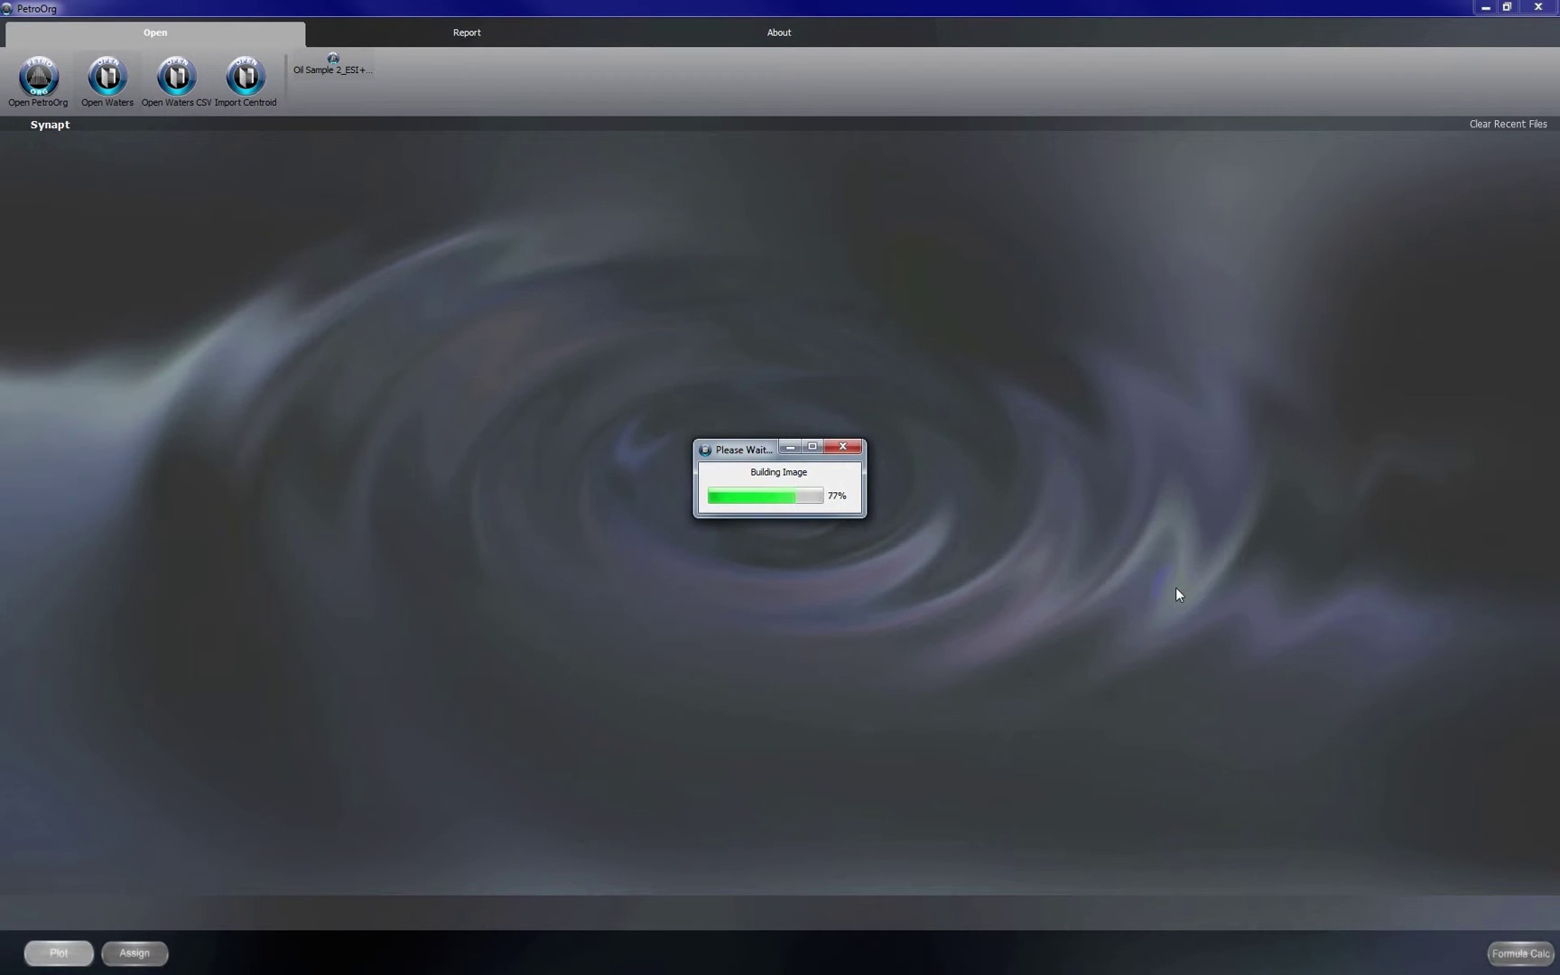
click(1131, 468)
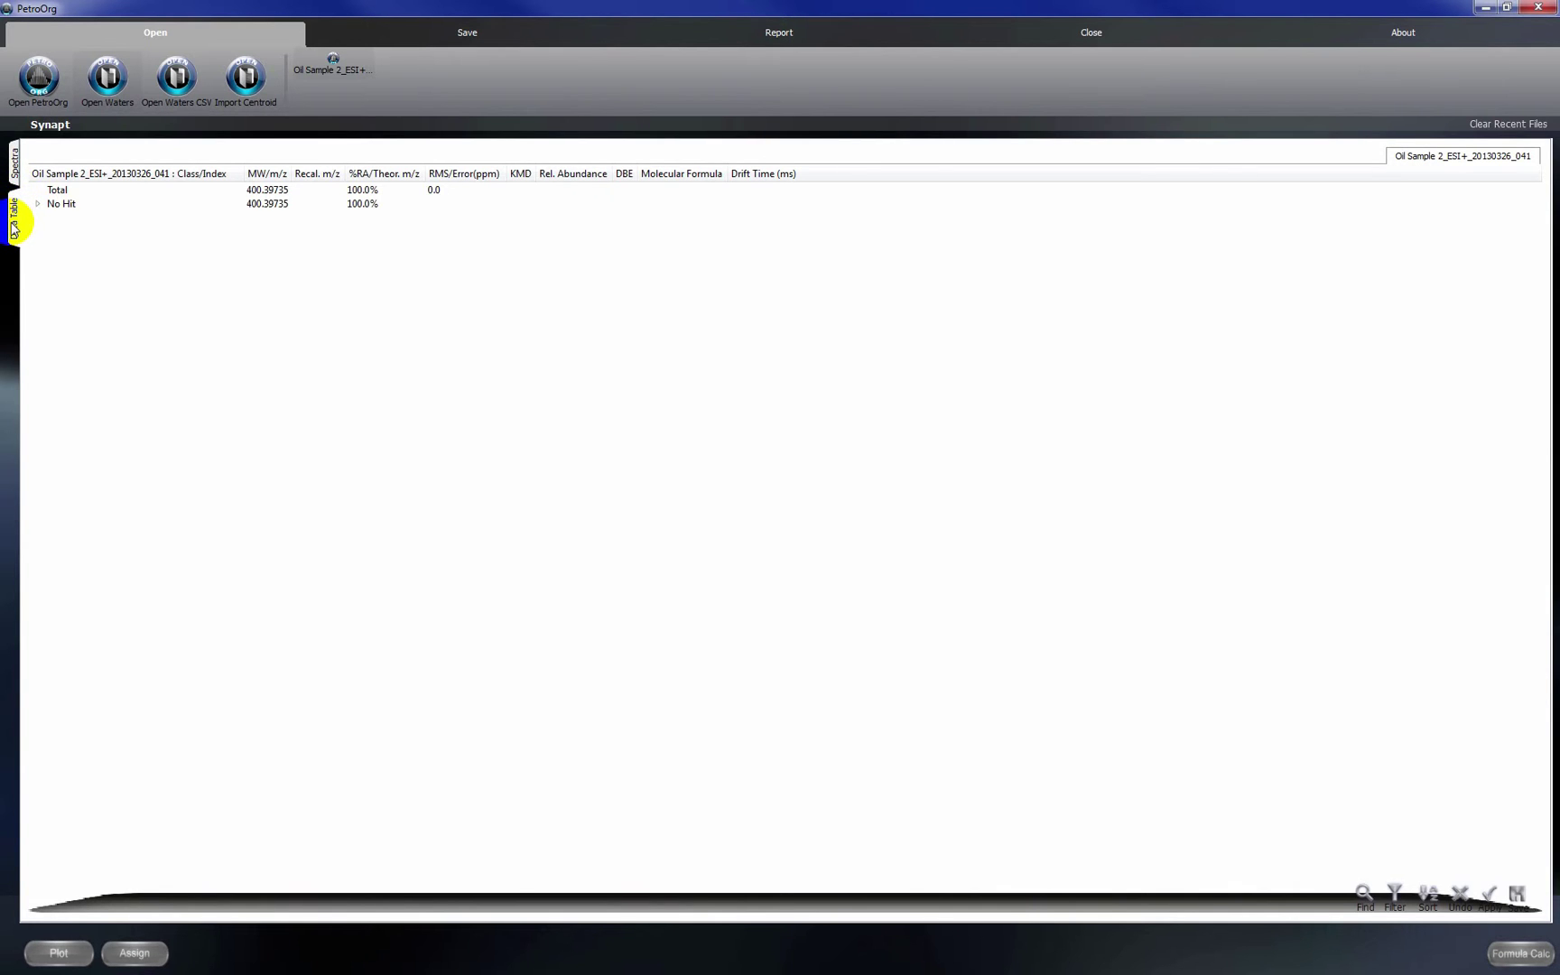
click(14, 168)
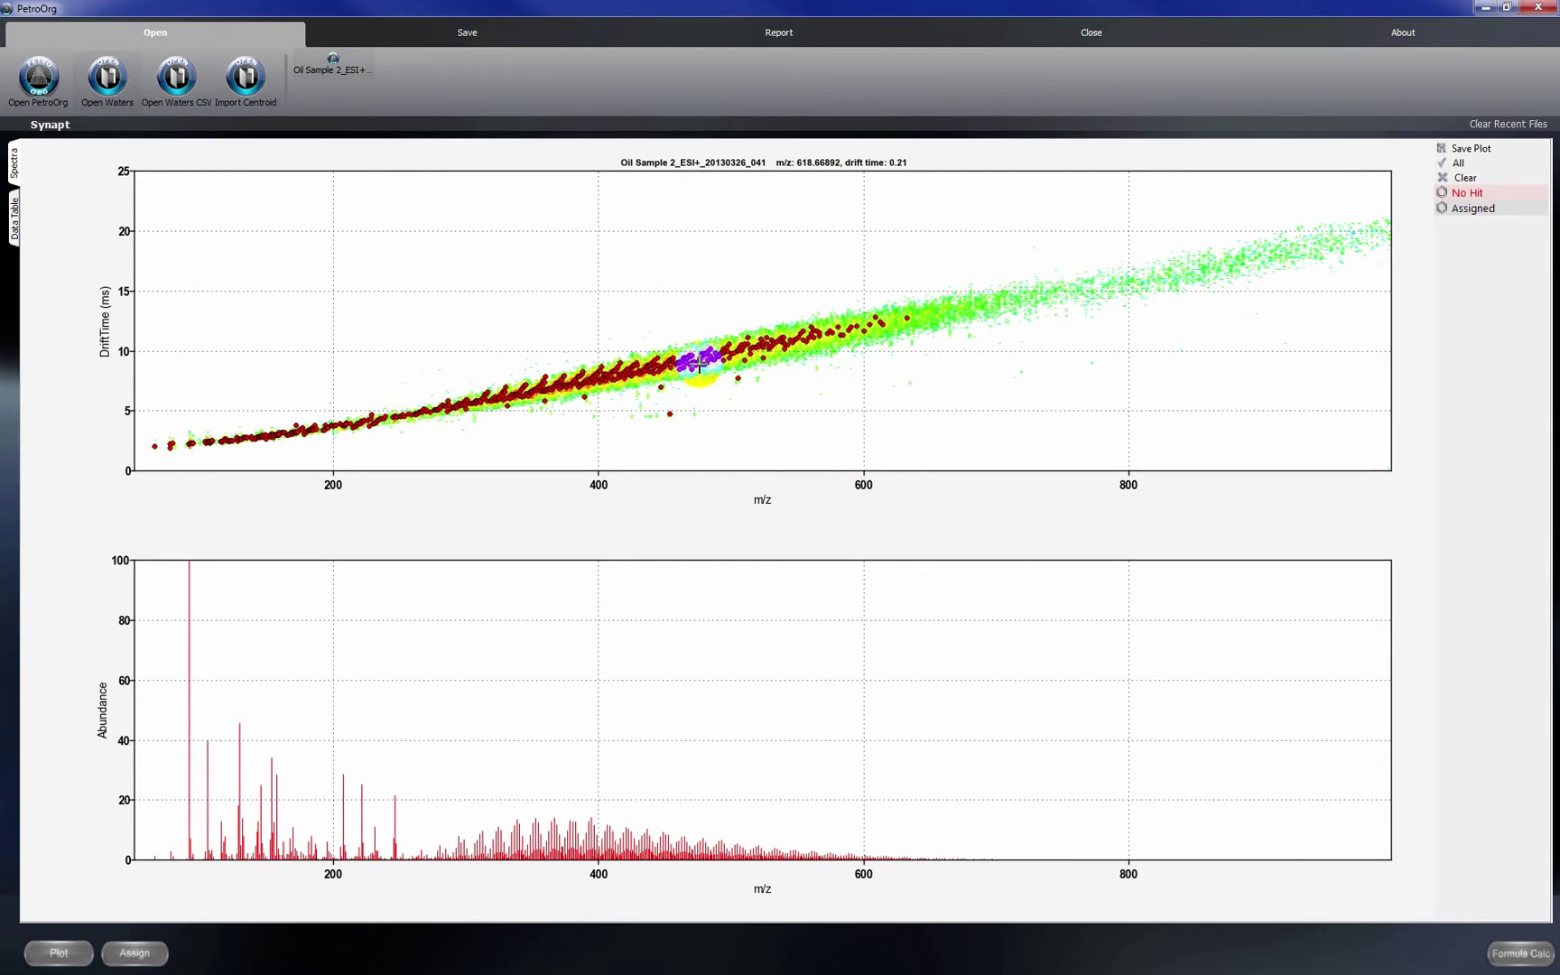
Step: Return to the data table and expand No Hit to list each peak's m/z, abundance and drift time
click(14, 224)
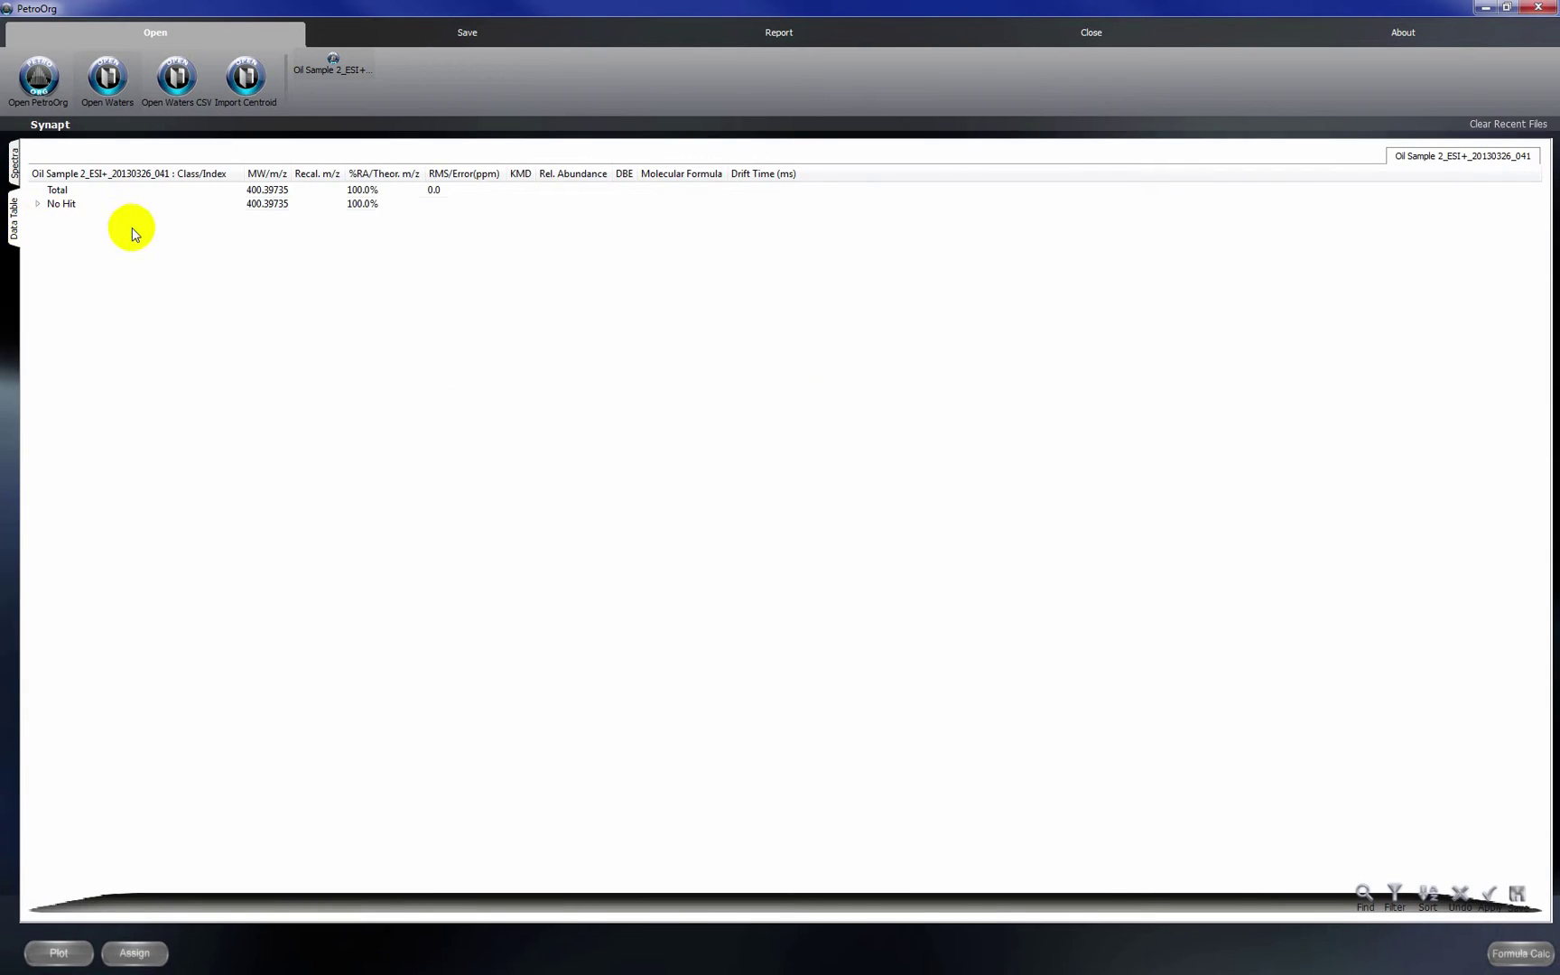
click(37, 207)
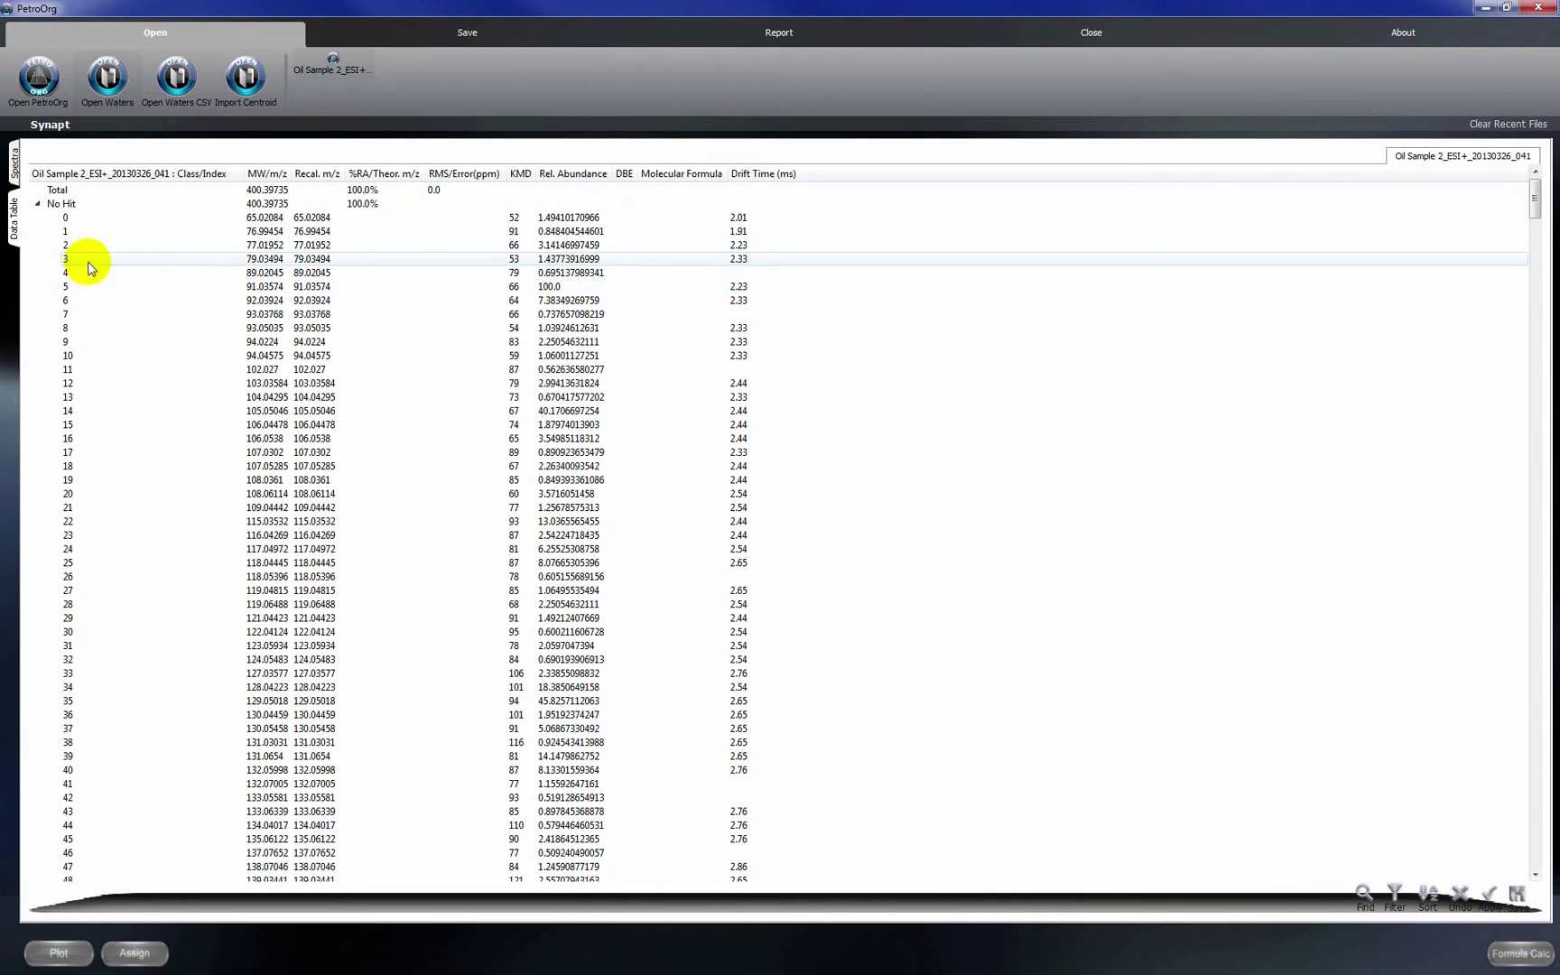
click(175, 218)
ctrl+click(174, 259)
right_click(1208, 261)
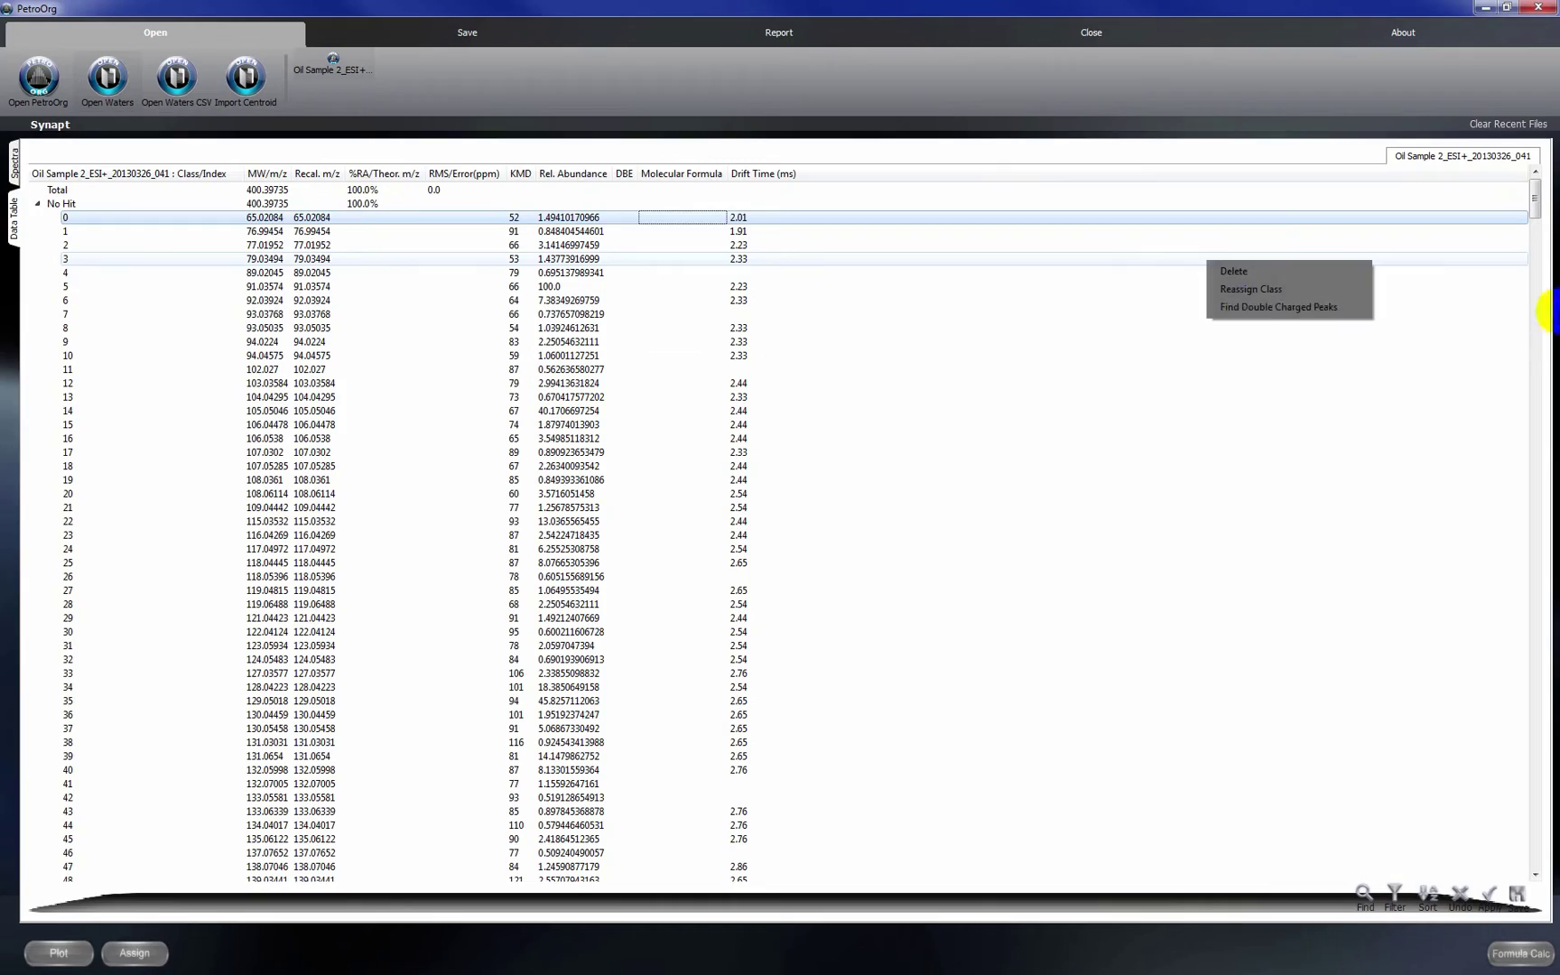
click(595, 330)
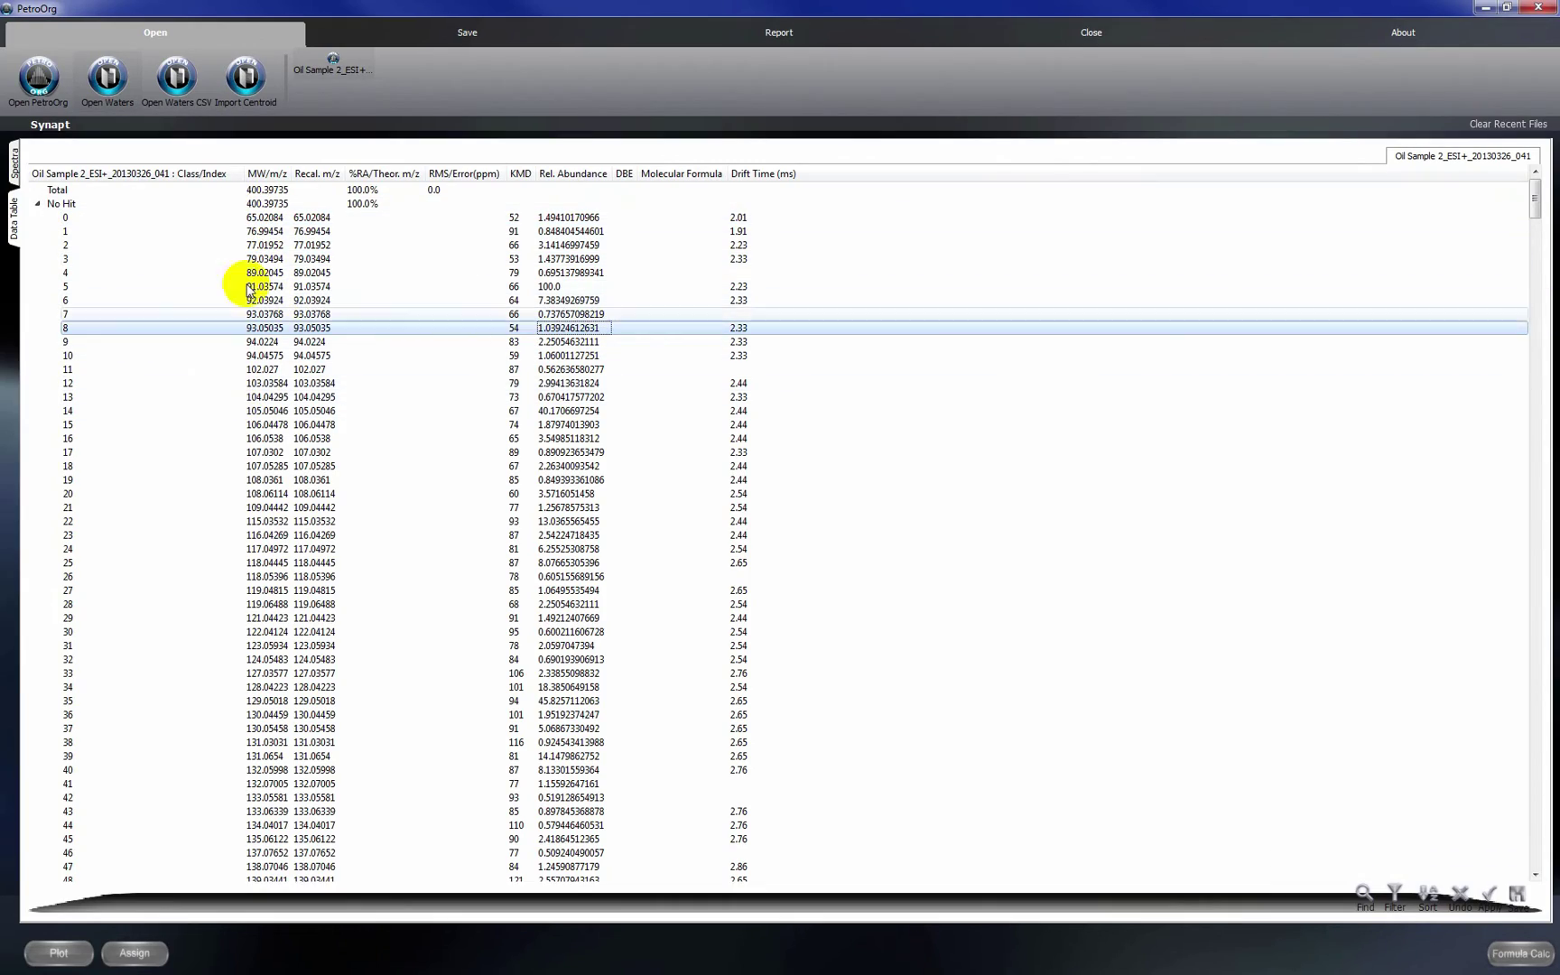
mouse_move(1536, 197)
mouse_down()
mouse_move(1535, 889)
mouse_move(1539, 181)
mouse_up()
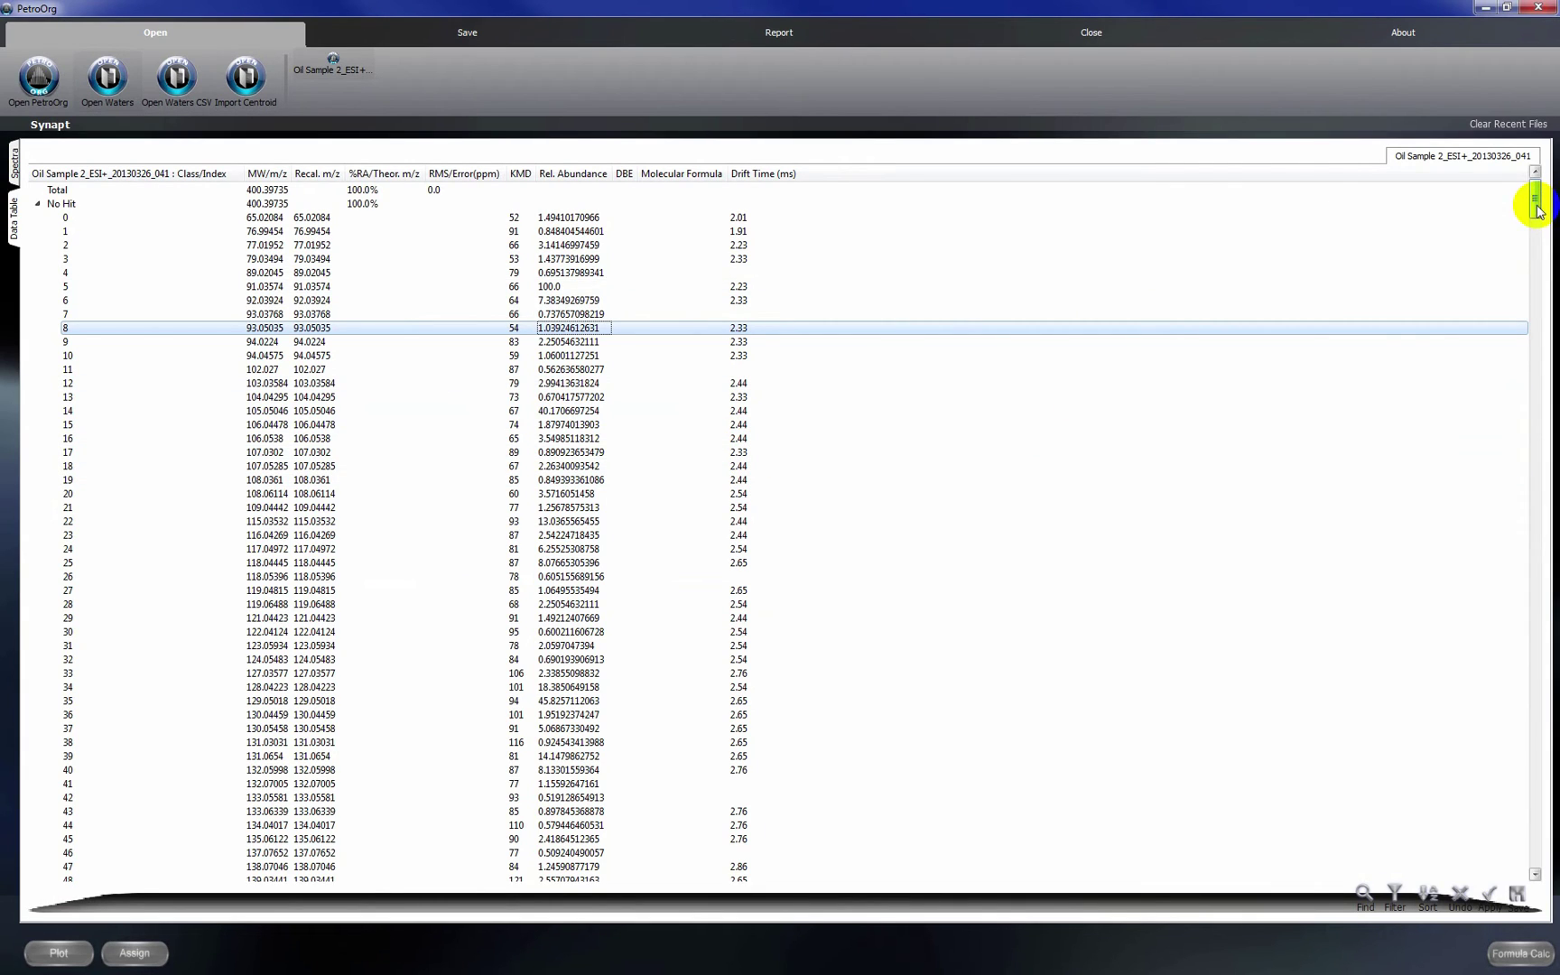
drag(1537, 207, 1538, 277)
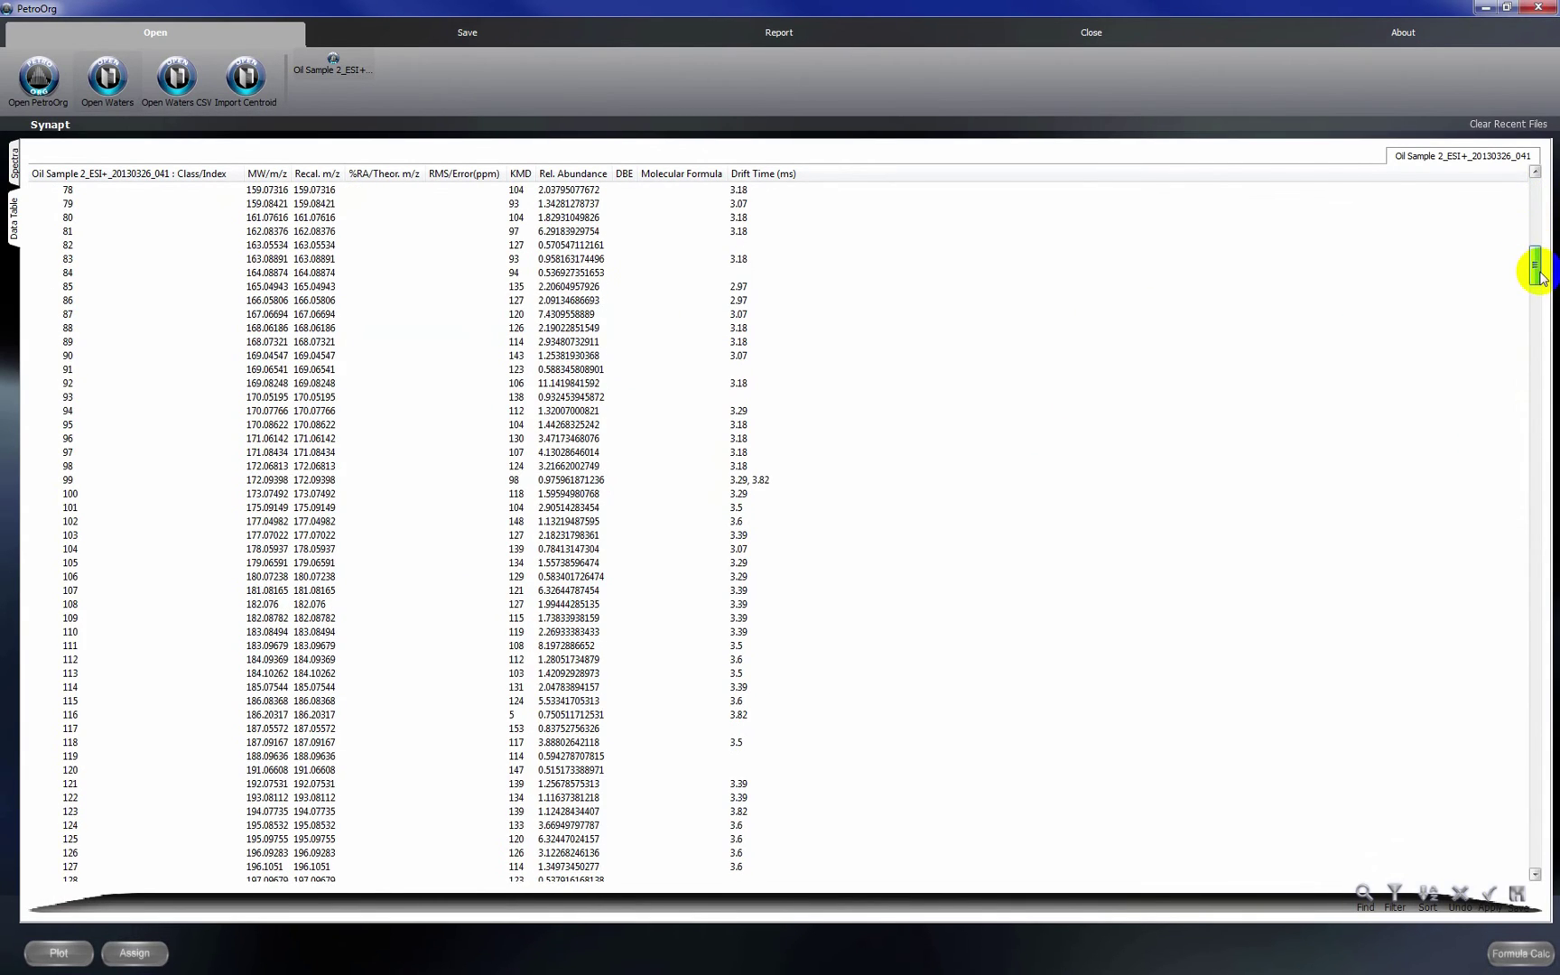
click(737, 483)
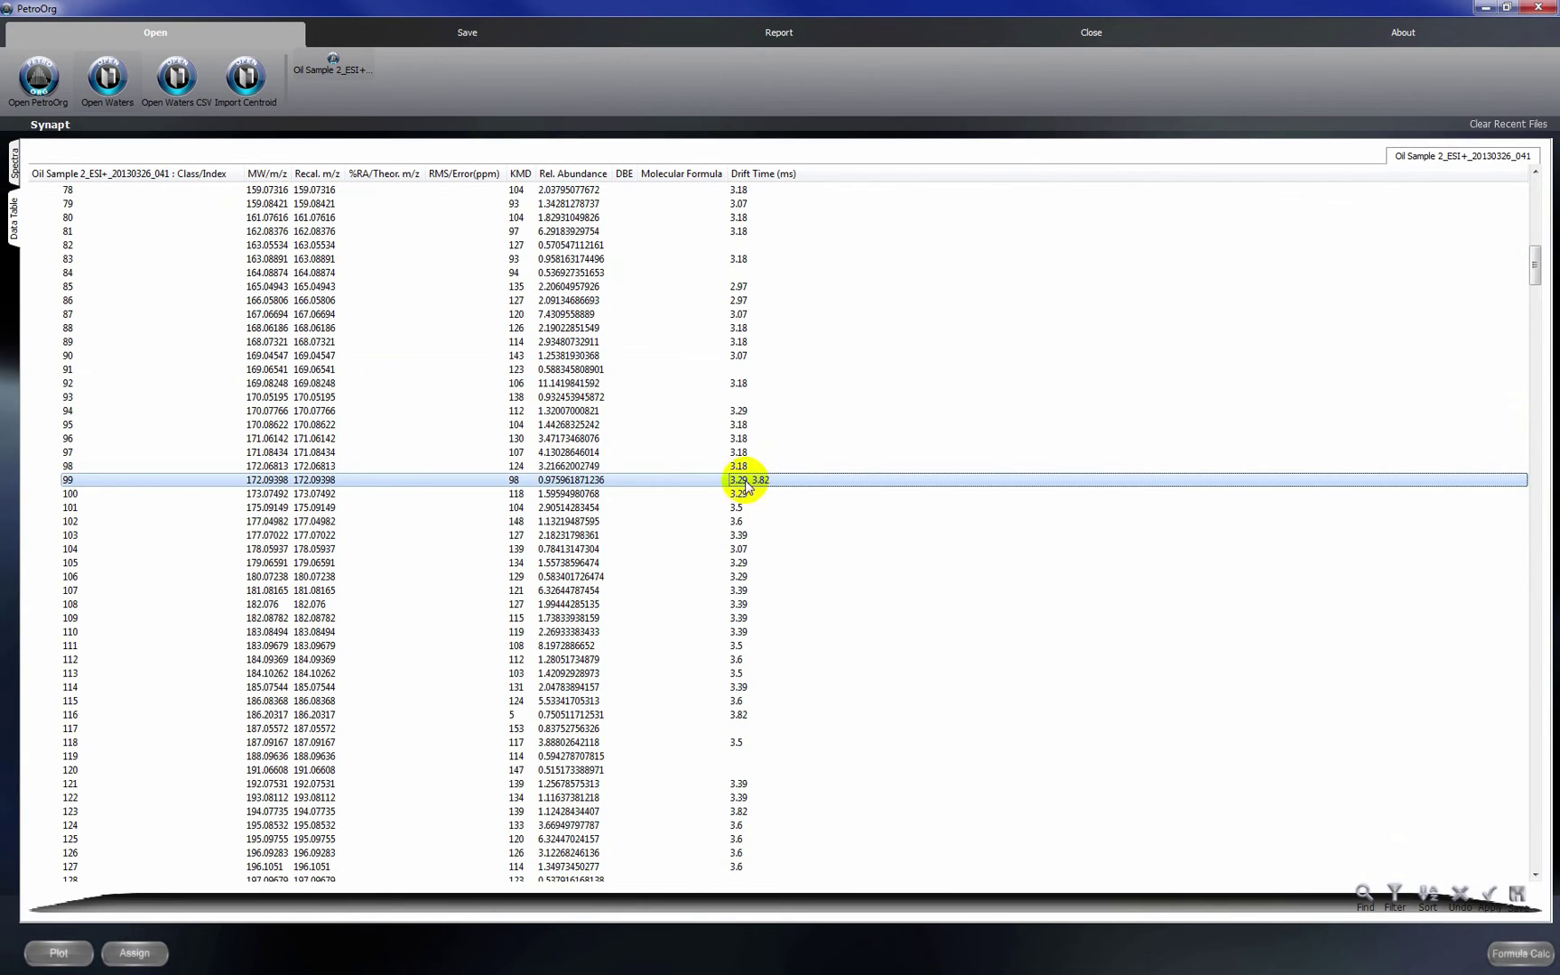
drag(1534, 298, 1529, 191)
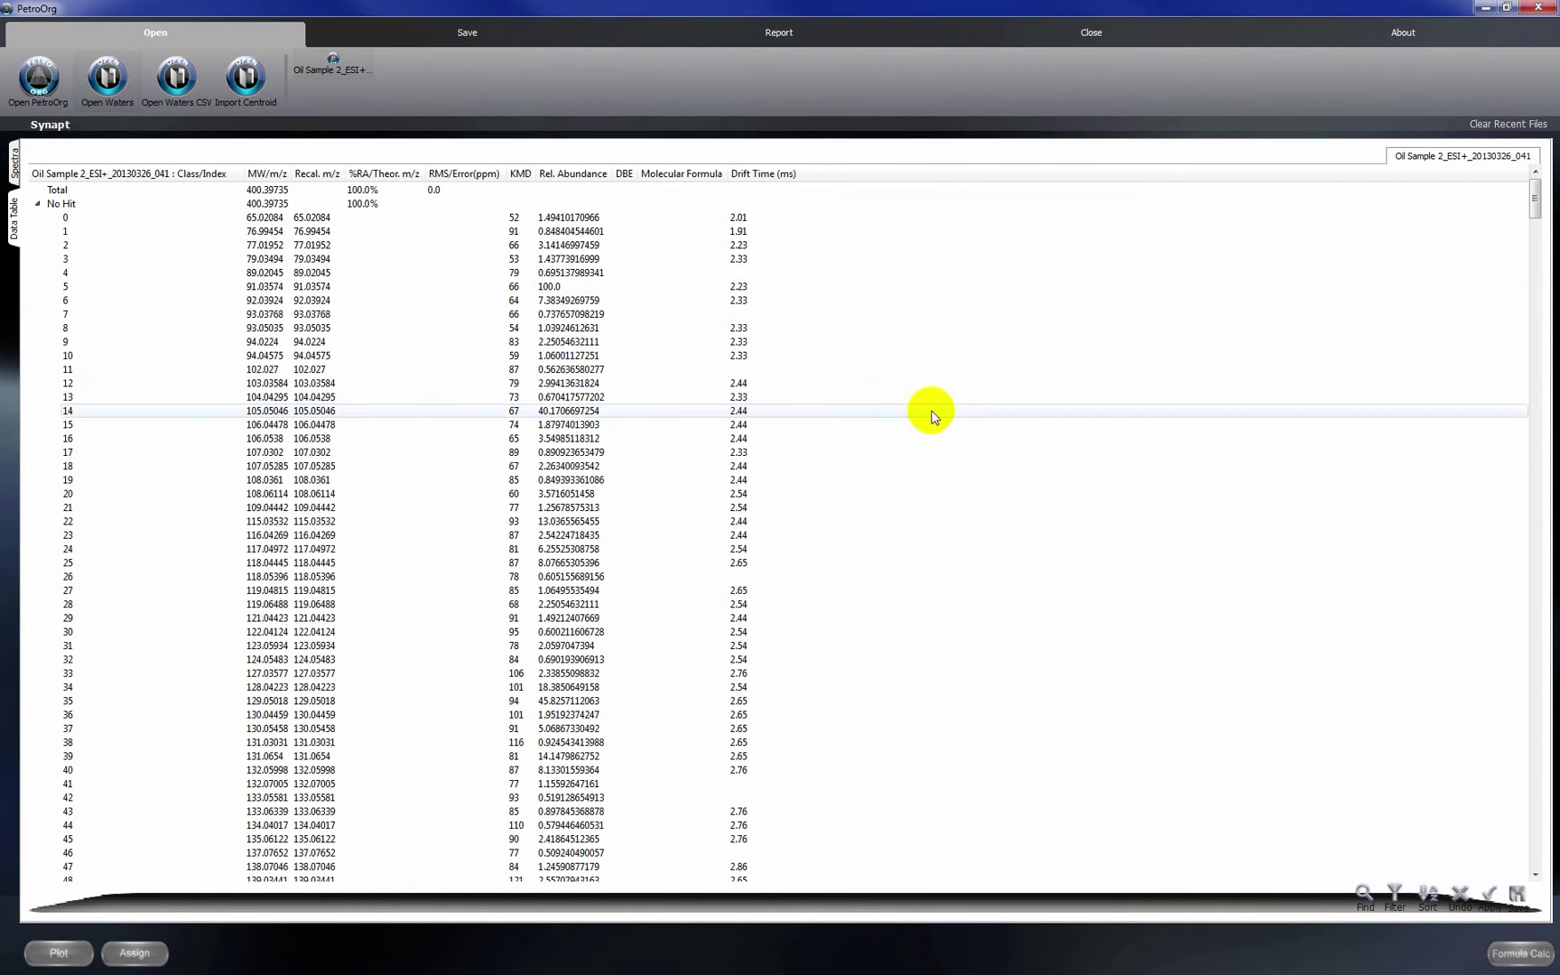
Step: Save the spectrum as Oil Sample 2_ESI+_20130326_041.porg in Documents and acknowledge the success message
click(466, 34)
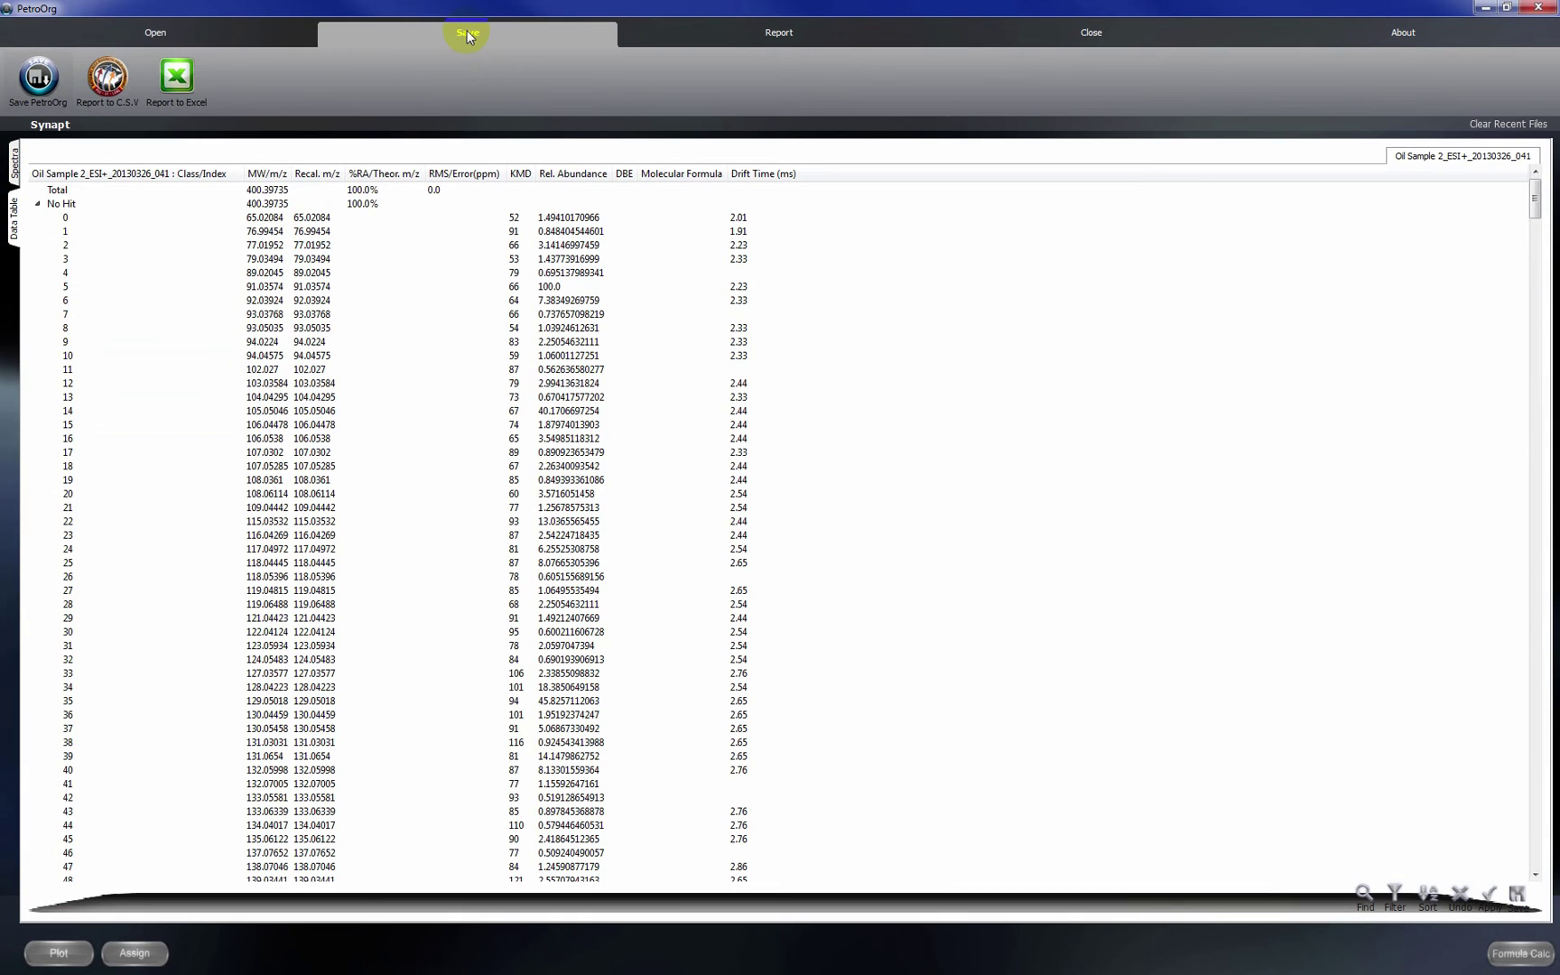
click(34, 84)
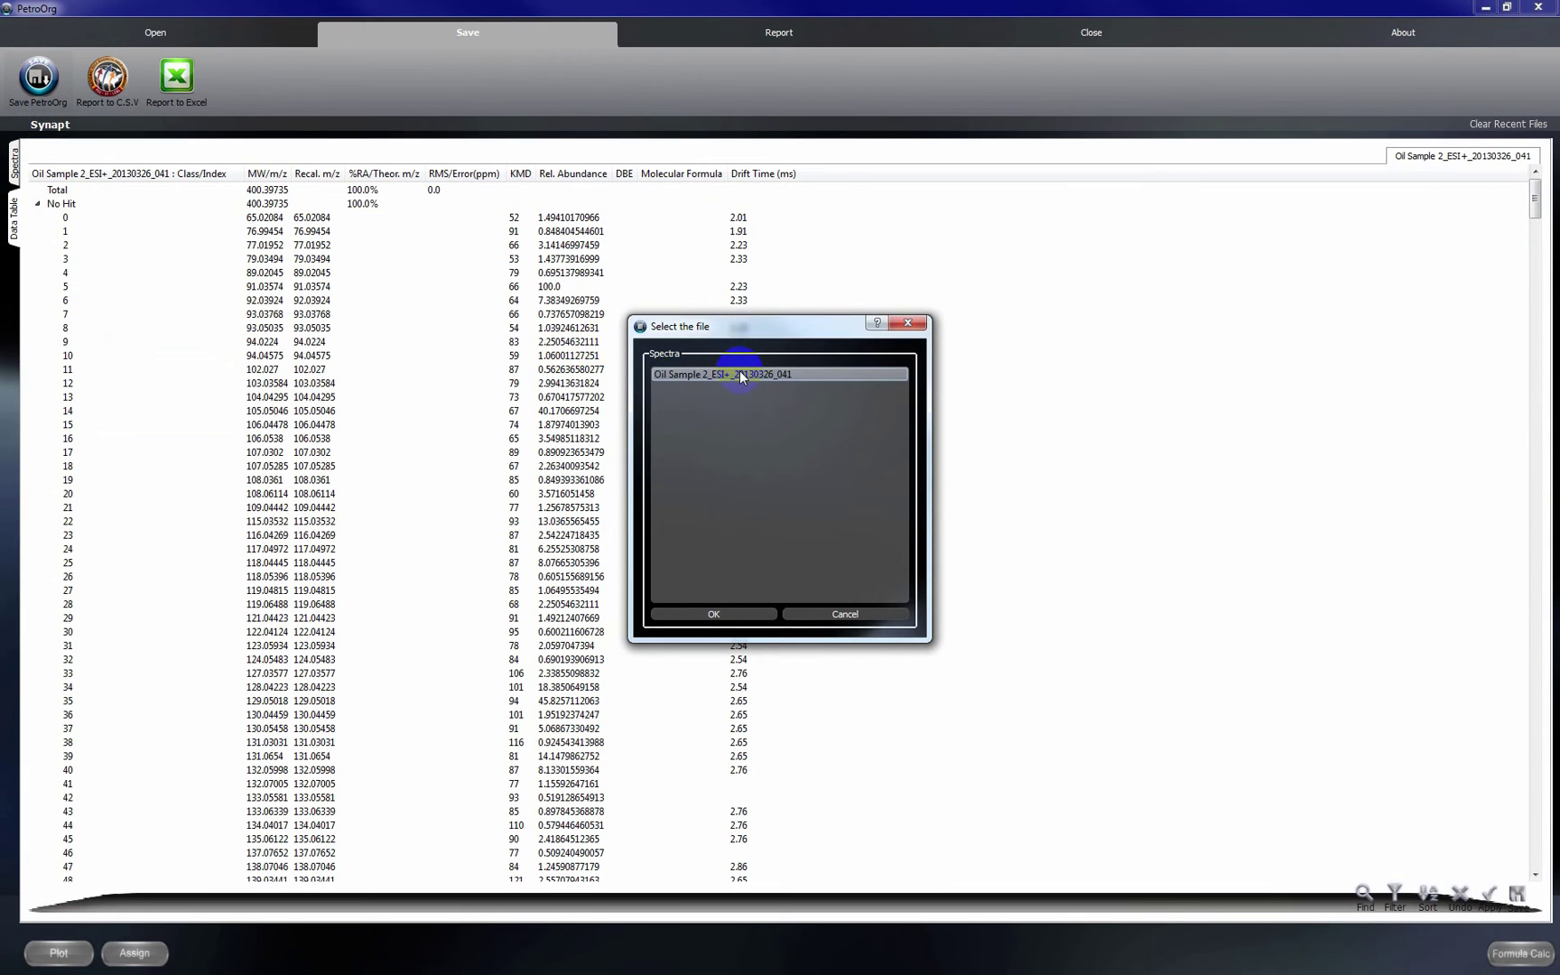
click(740, 374)
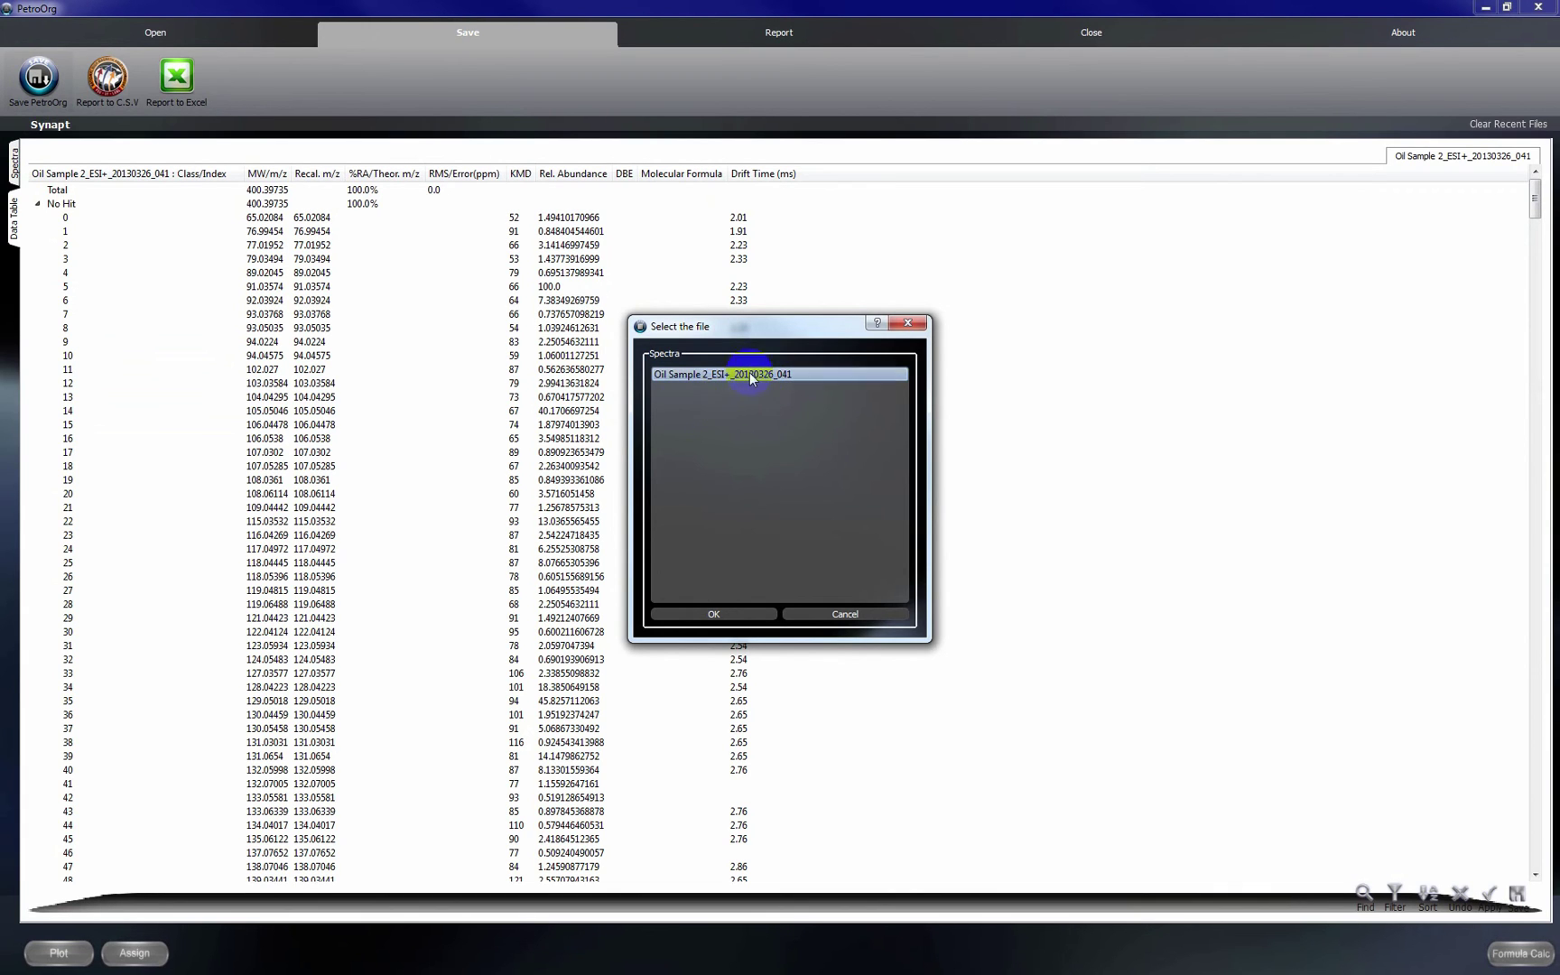
click(734, 617)
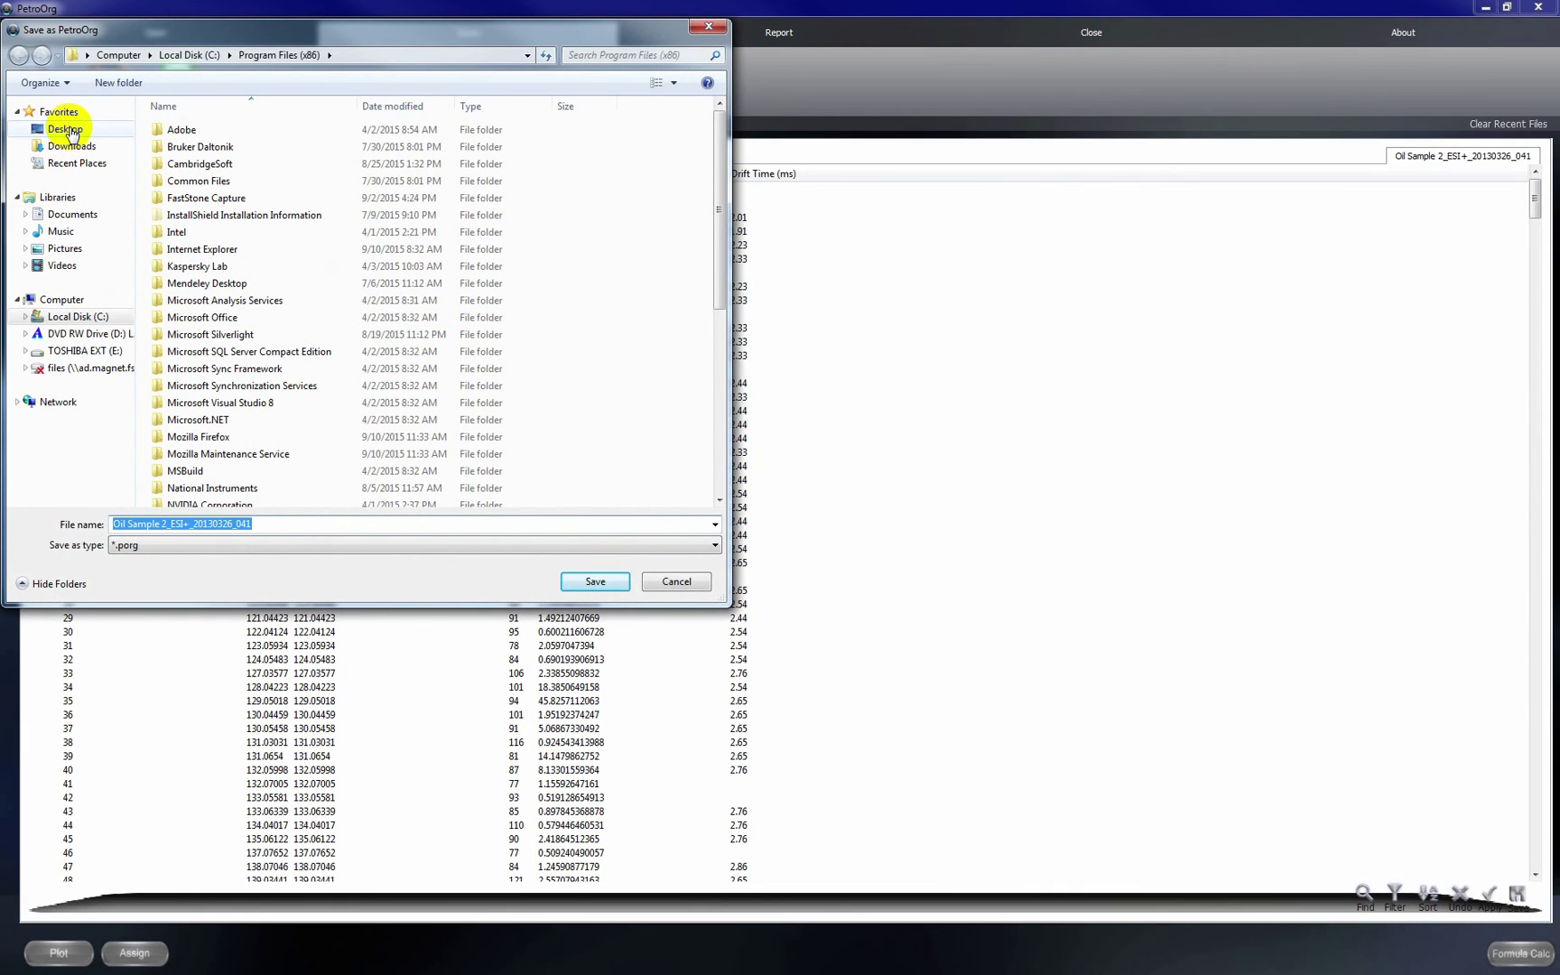
click(73, 217)
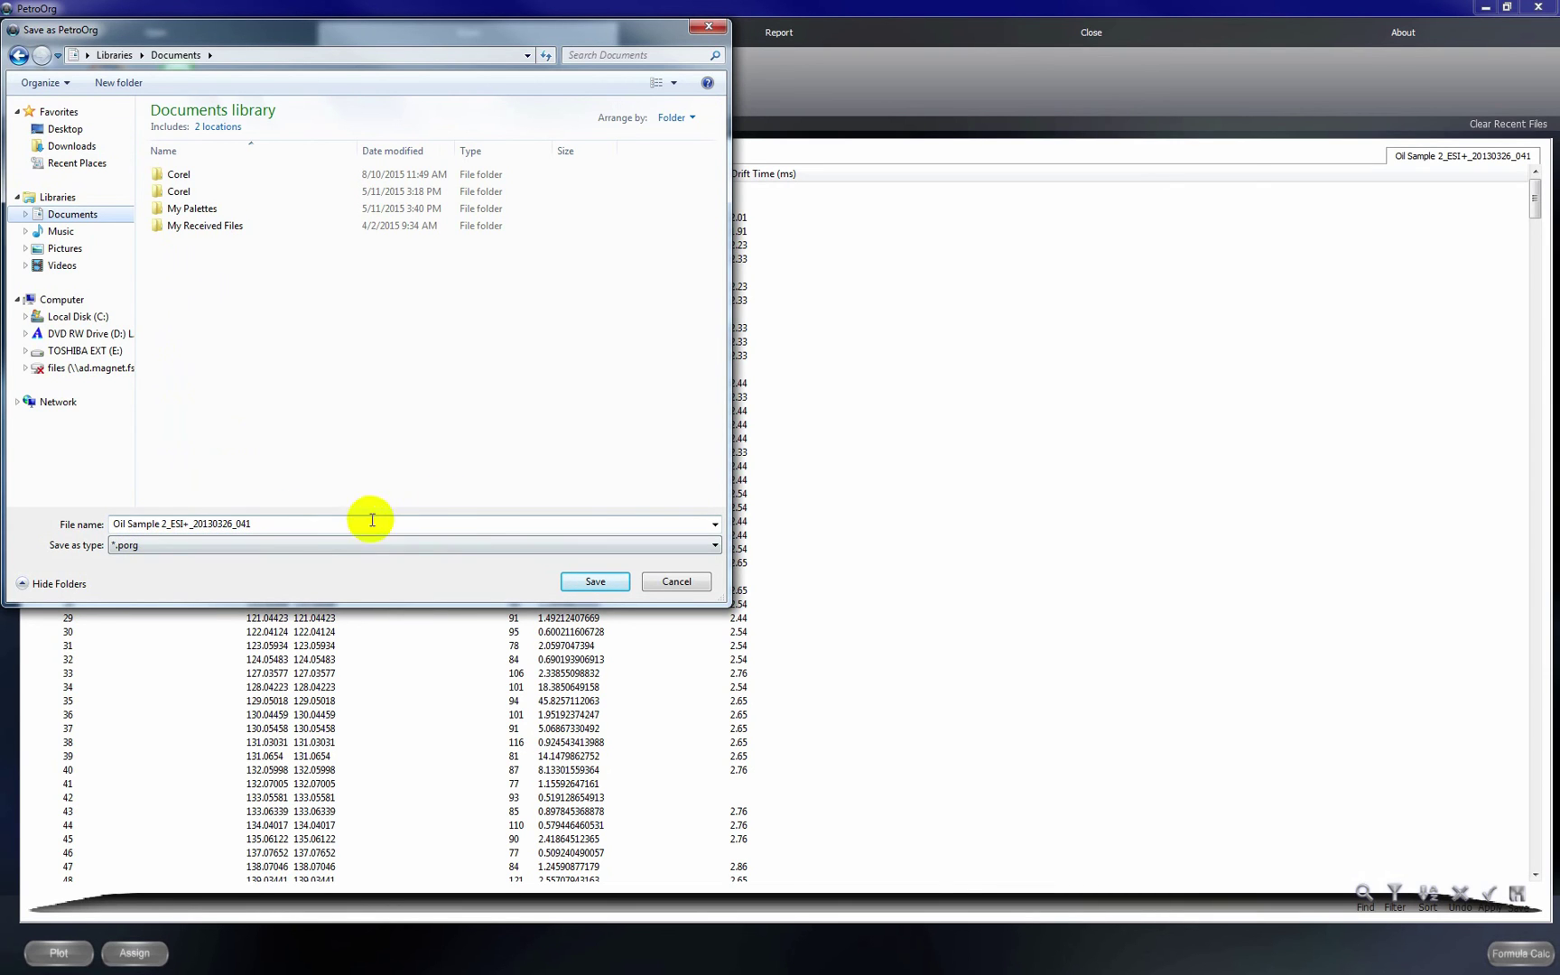
click(592, 583)
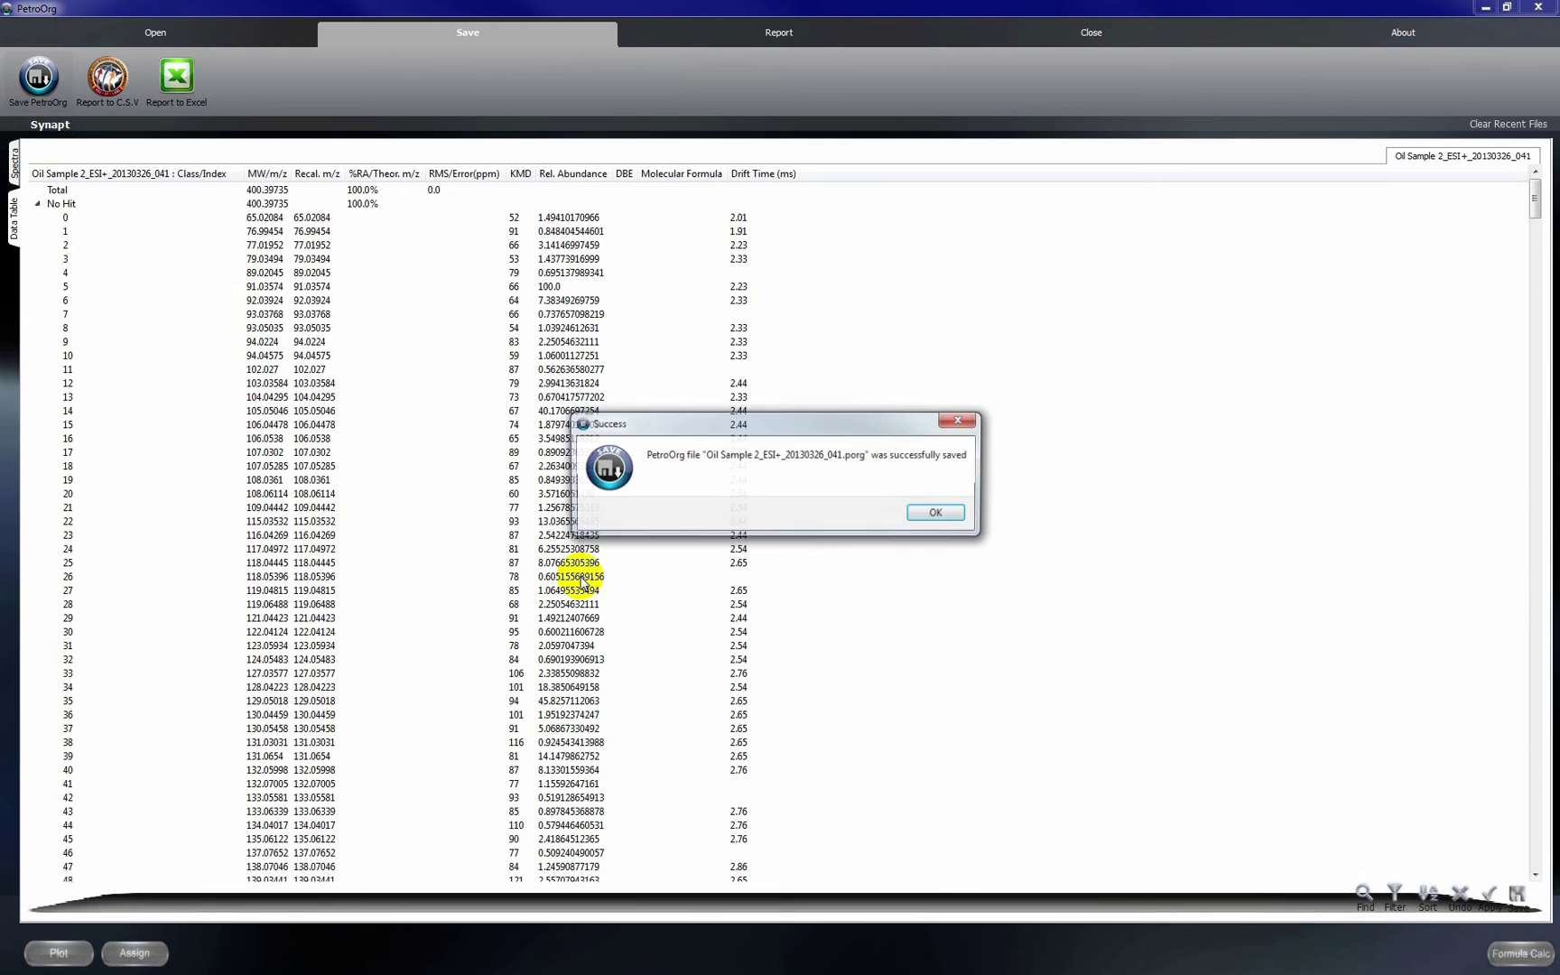
click(921, 515)
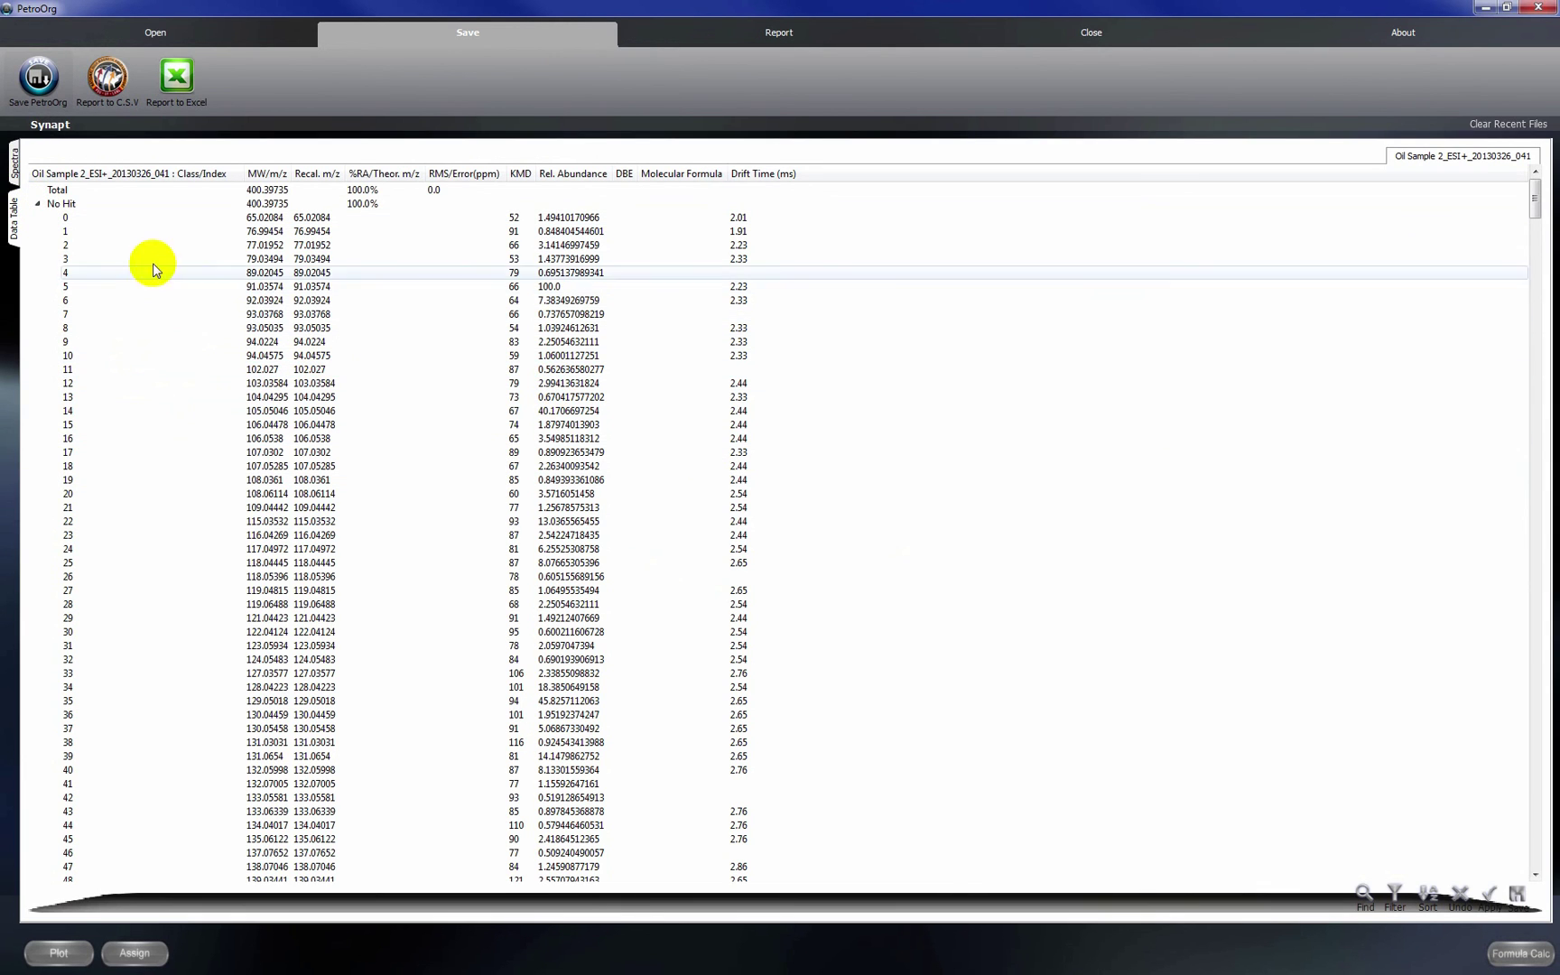
Step: Collapse the No Hit peak list in the data table
click(38, 205)
click(38, 205)
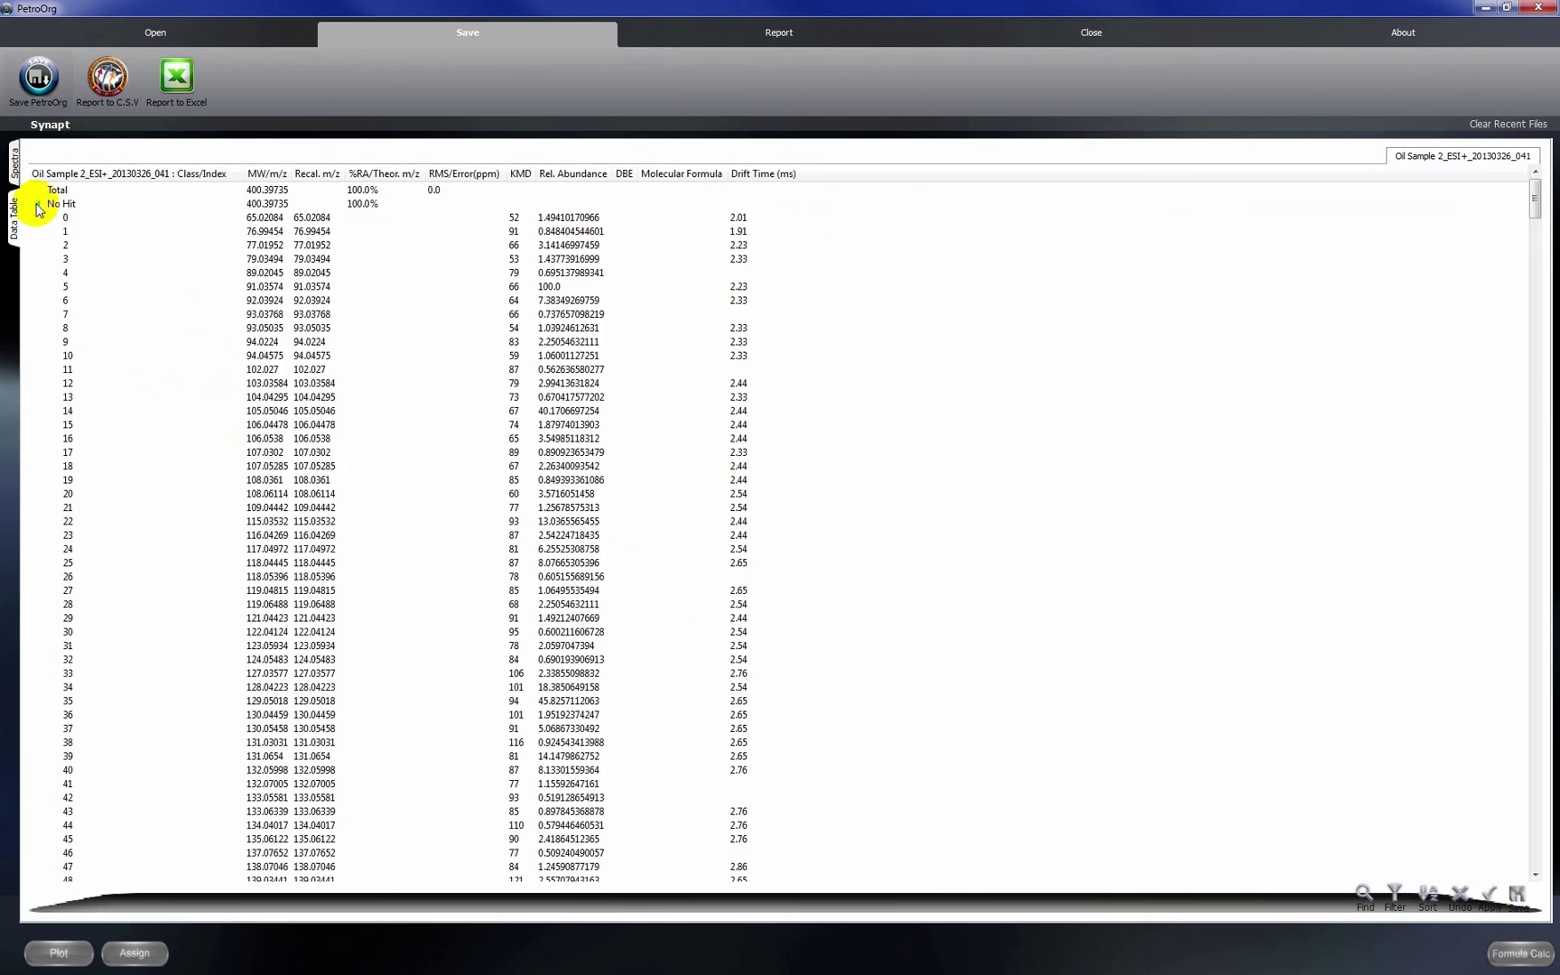
click(38, 205)
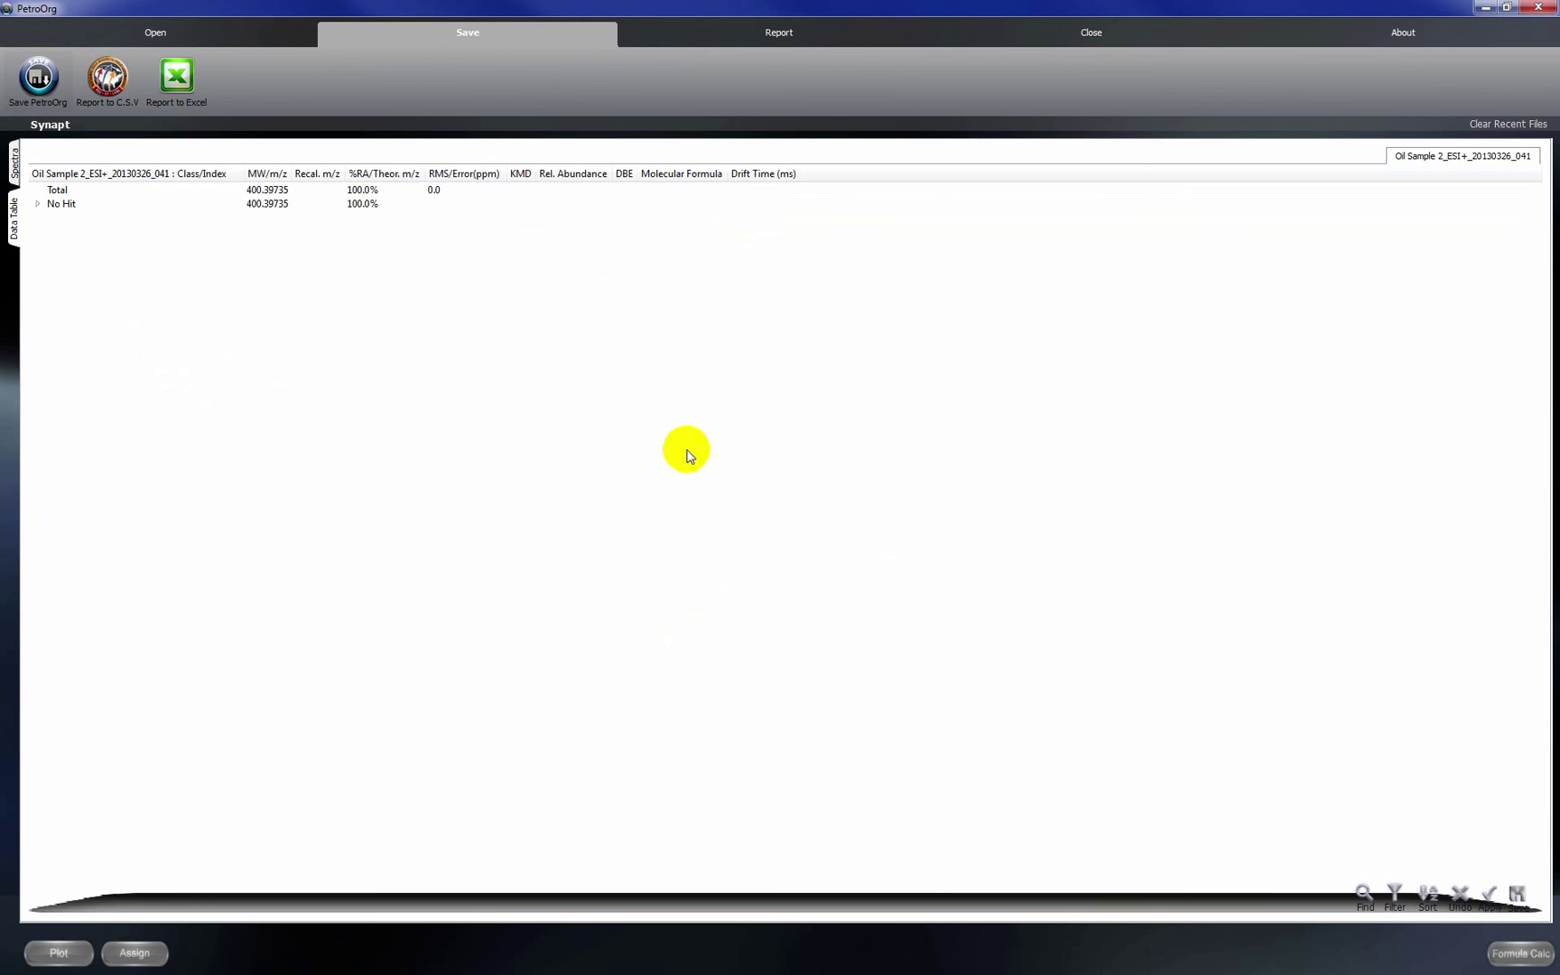